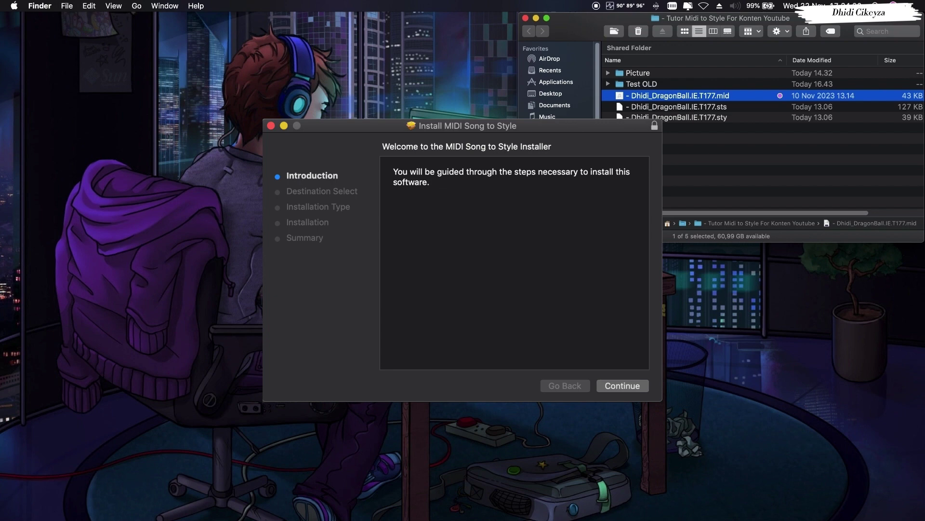
Quit the installer, launch MIDI Song to Style, and place its window beside the Finder window so both are unobstructed.
key(super+q)
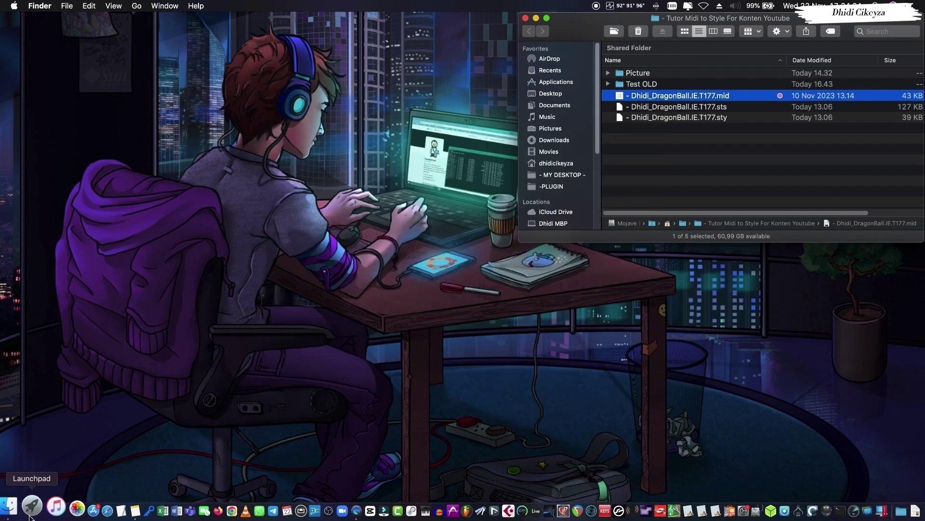
click(31, 506)
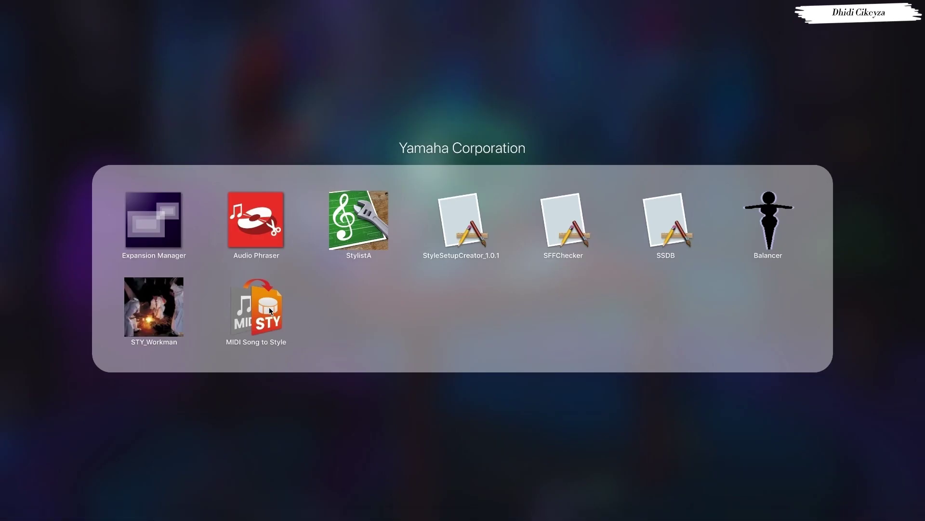
click(270, 341)
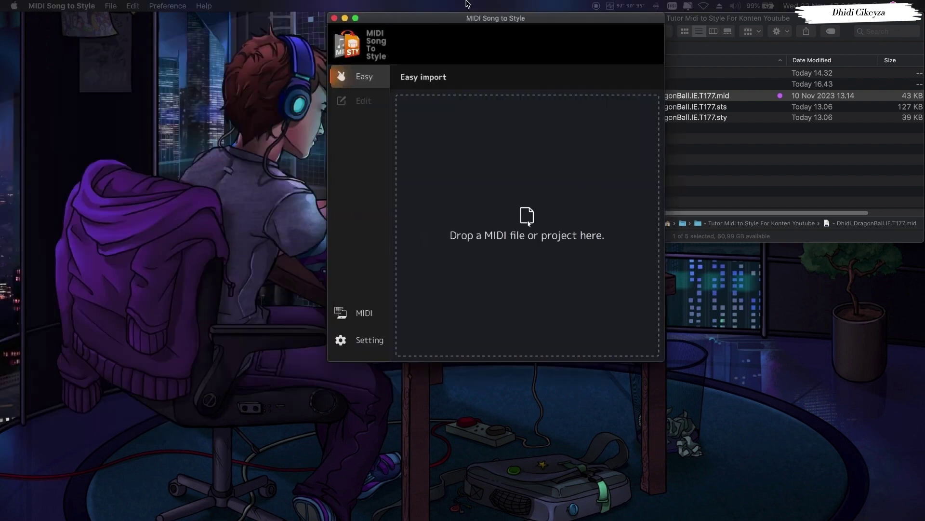
drag(464, 15, 137, 4)
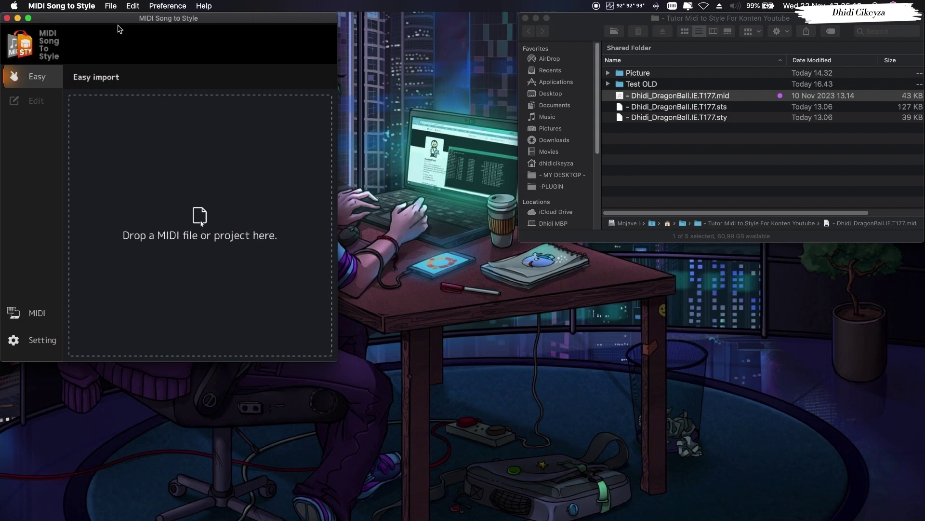
Review the available MIDI input devices and confirm Yamaha PSRsx as both the MIDI input and output device.
click(173, 8)
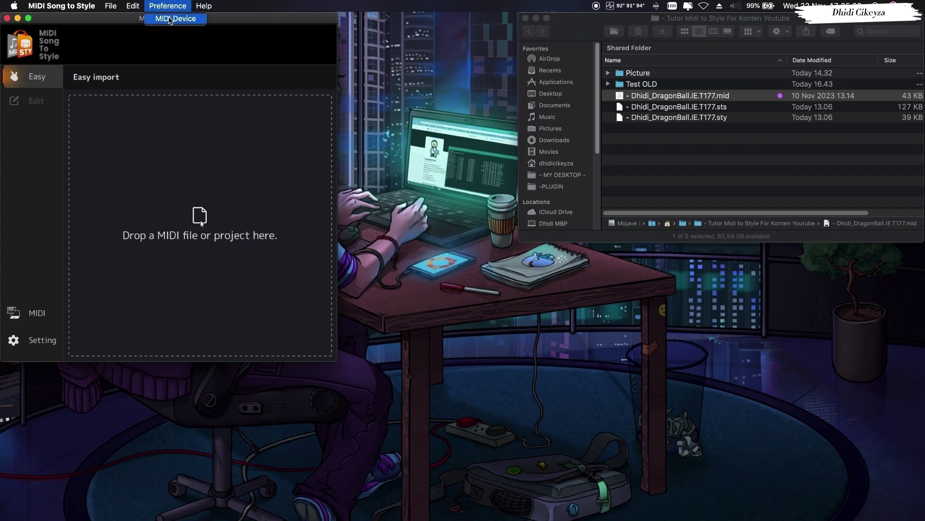
click(170, 20)
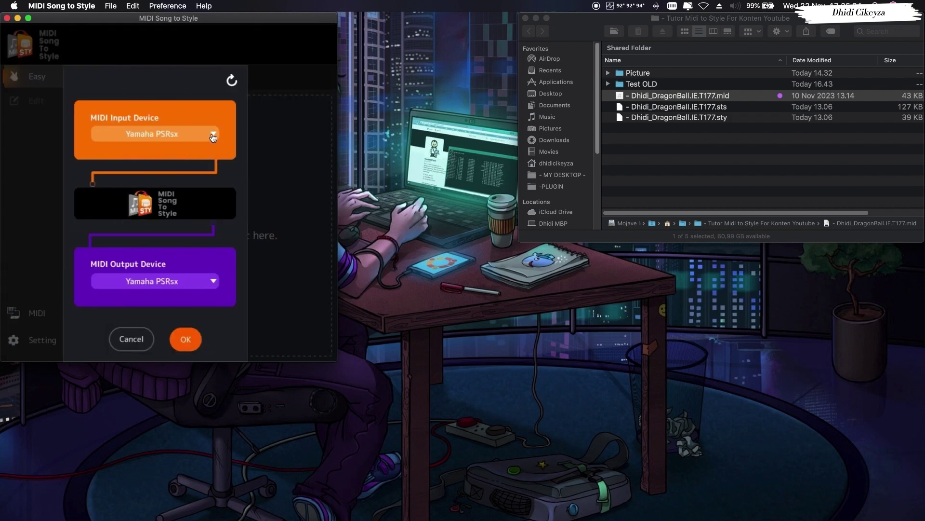
click(213, 137)
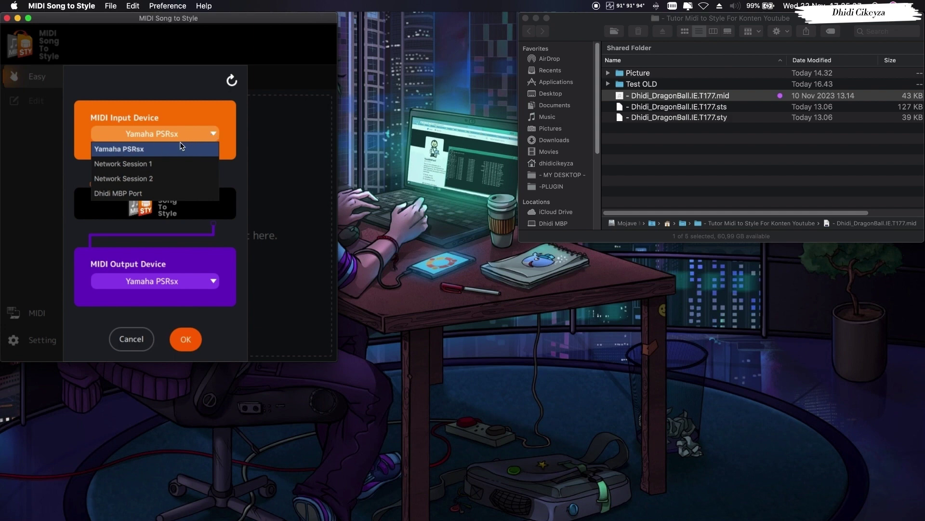
click(223, 124)
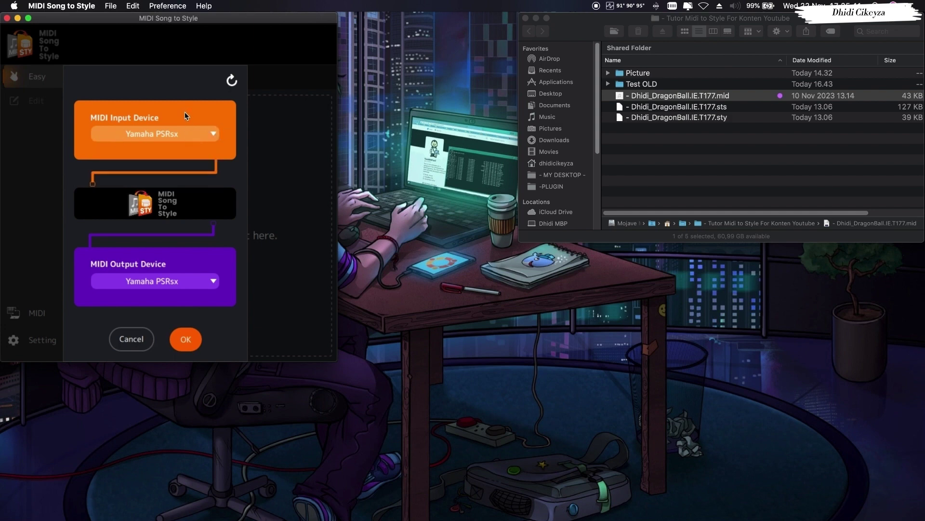
click(180, 136)
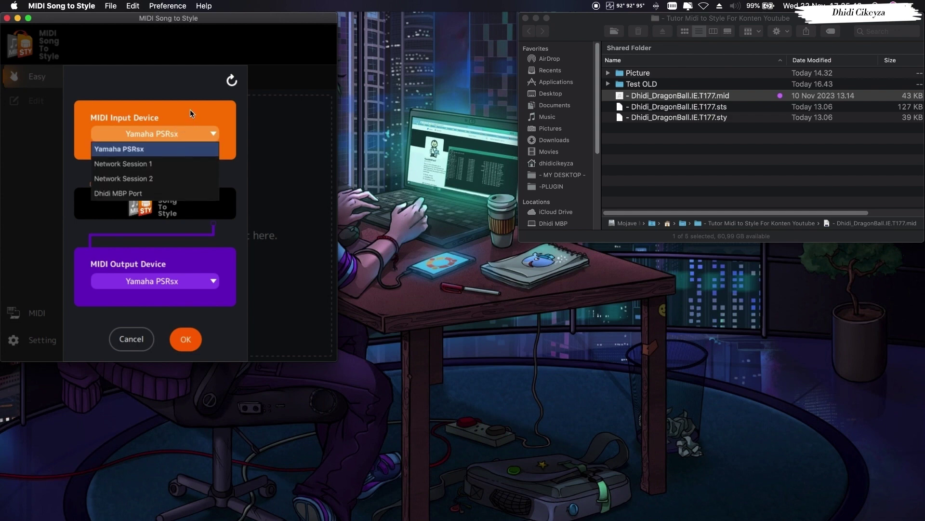
click(191, 114)
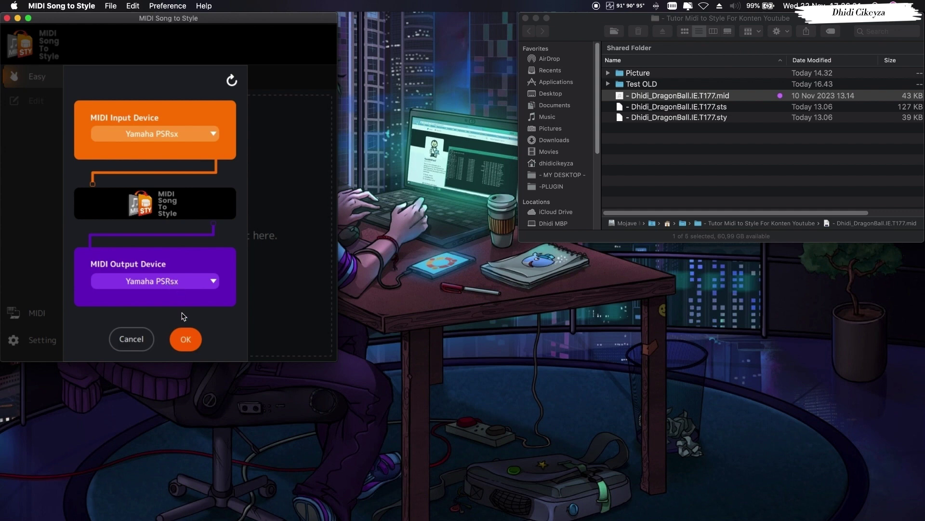
click(185, 339)
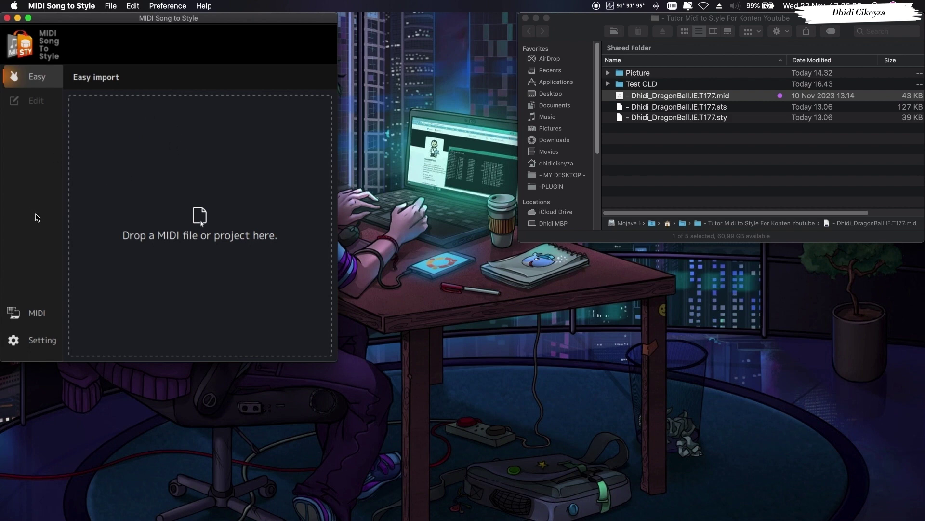
click(112, 7)
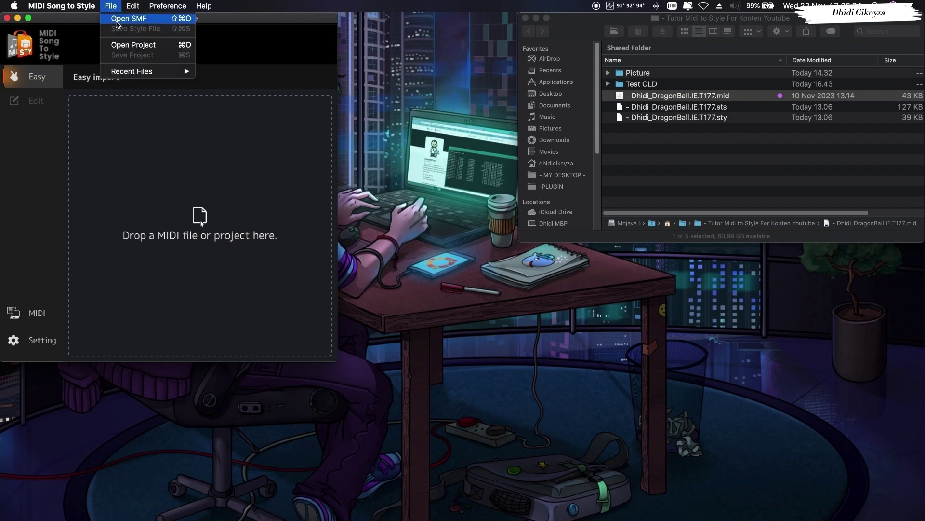
click(117, 22)
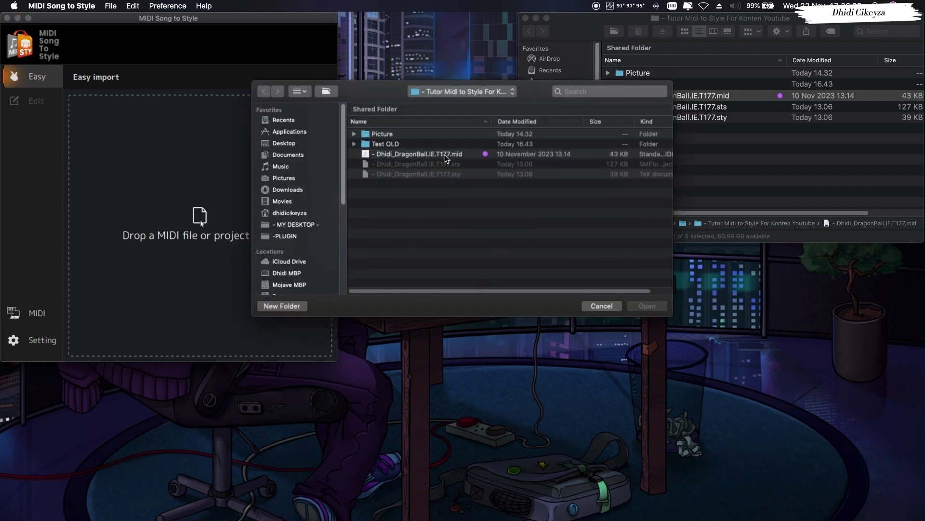
click(445, 156)
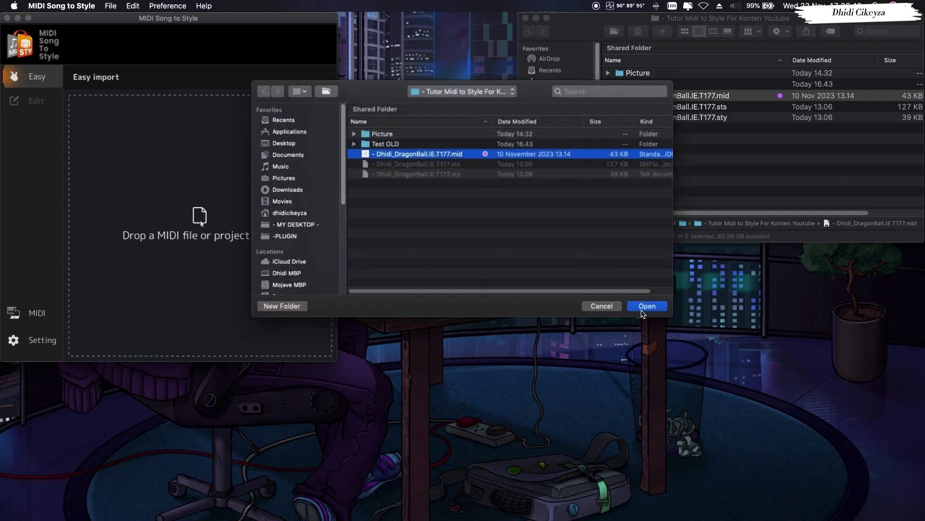
click(603, 307)
Import the DragonBall.IE.T177 MIDI file from the Finder folder and show the song in the Edit view.
click(677, 97)
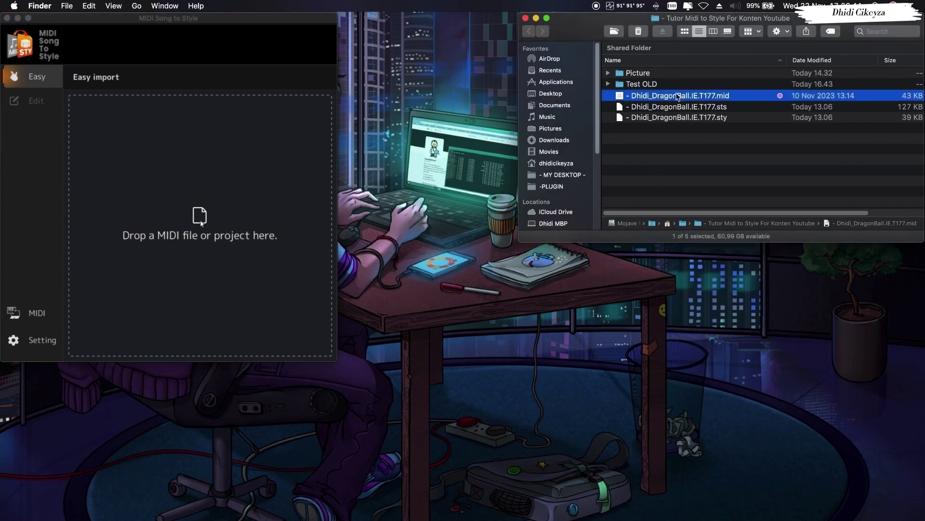
drag(678, 101, 209, 268)
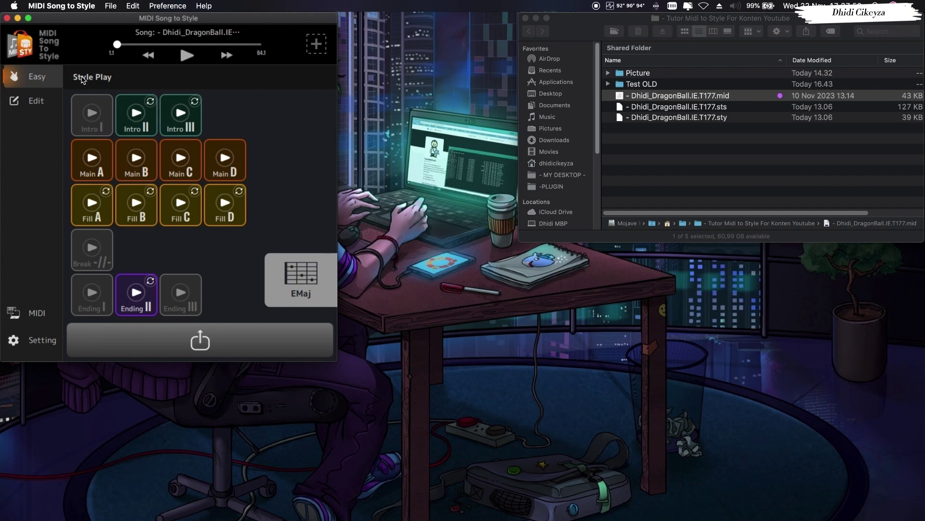
click(37, 102)
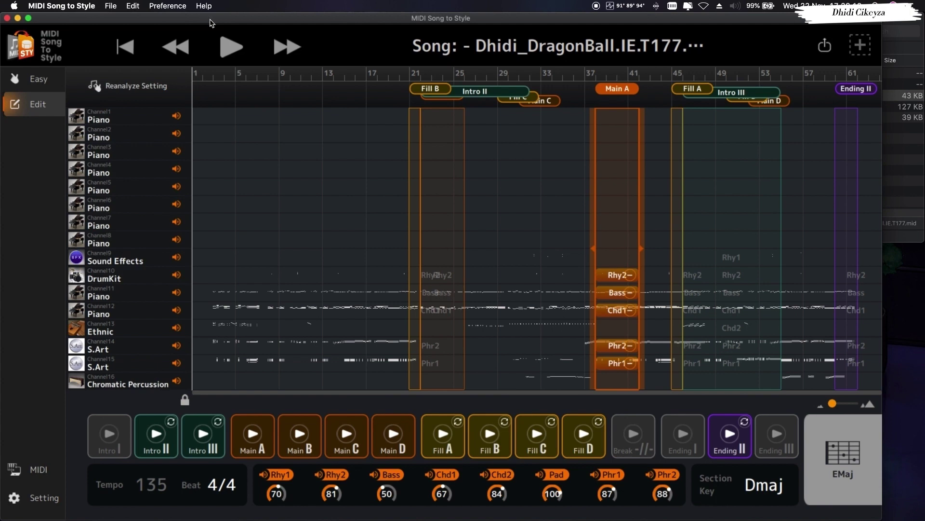
Play the opening bars of the imported song, pause it, and return the playhead to the beginning.
click(231, 49)
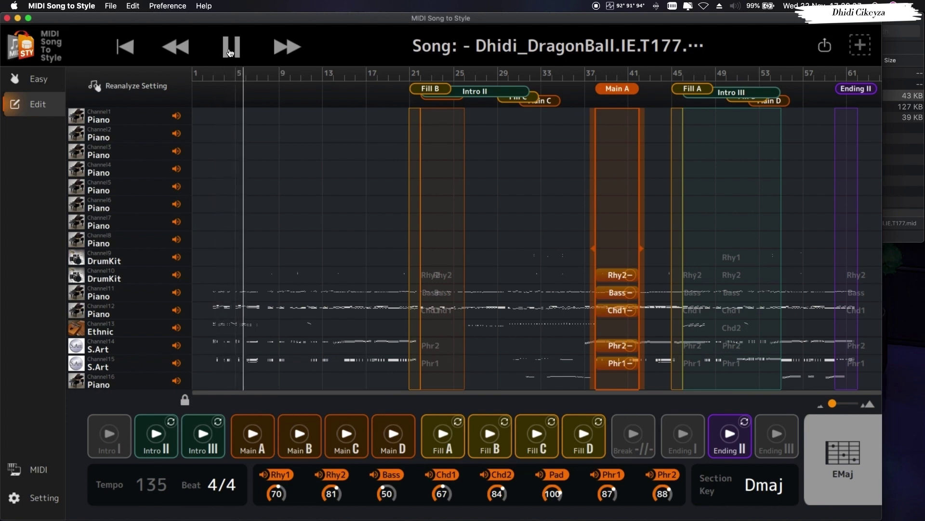
click(231, 47)
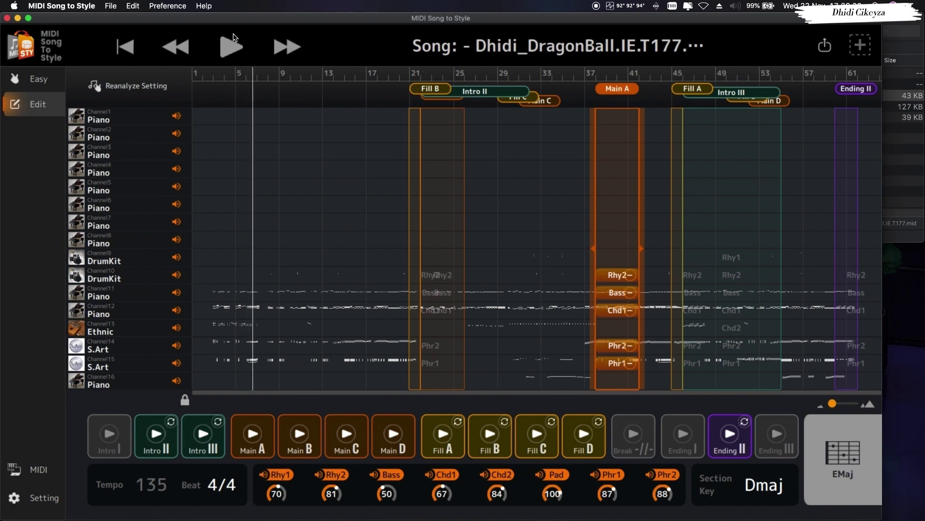
click(128, 48)
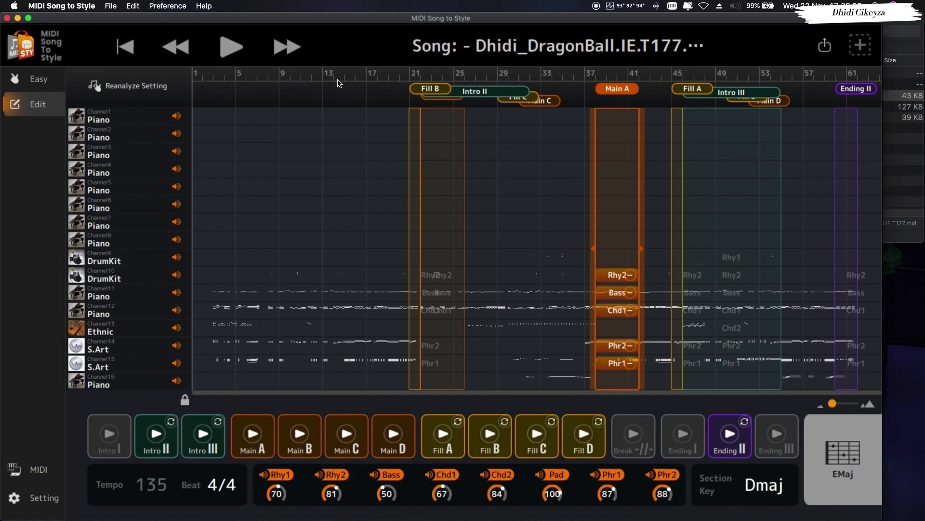
Select bars 2 to 7 on the song timeline and assign them to the Intro I section.
click(434, 88)
drag(833, 404, 836, 404)
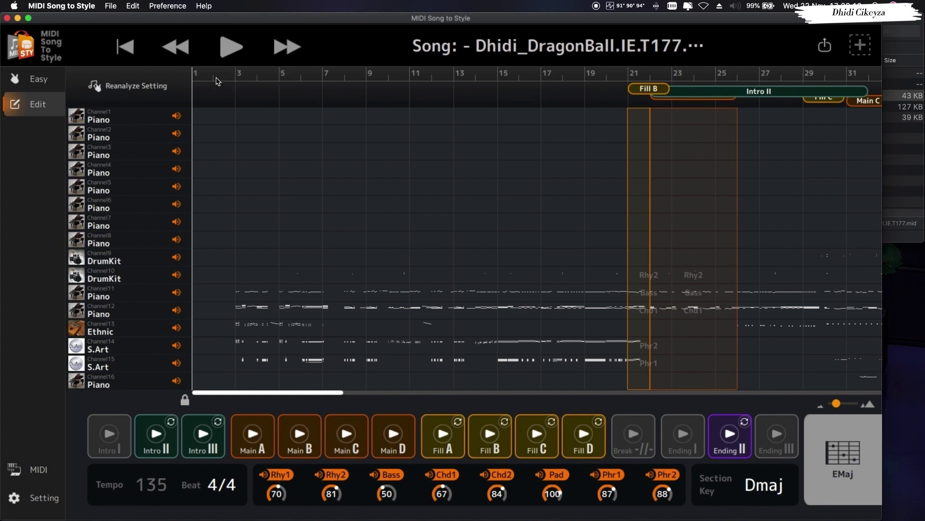
click(202, 89)
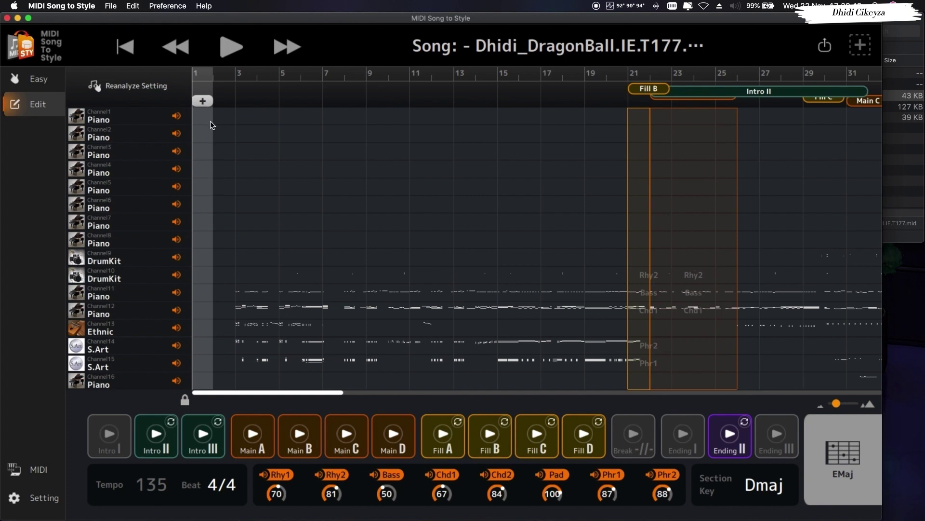
click(216, 80)
click(227, 82)
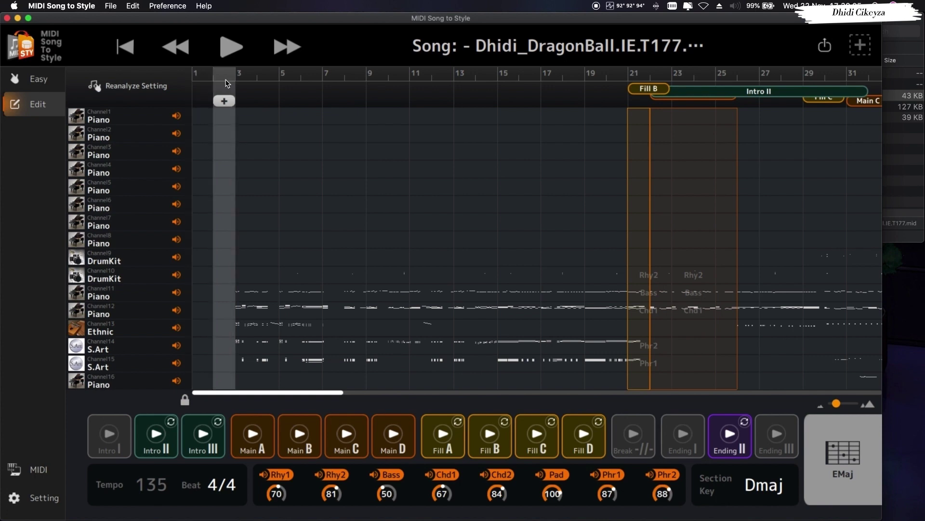
drag(228, 79, 345, 83)
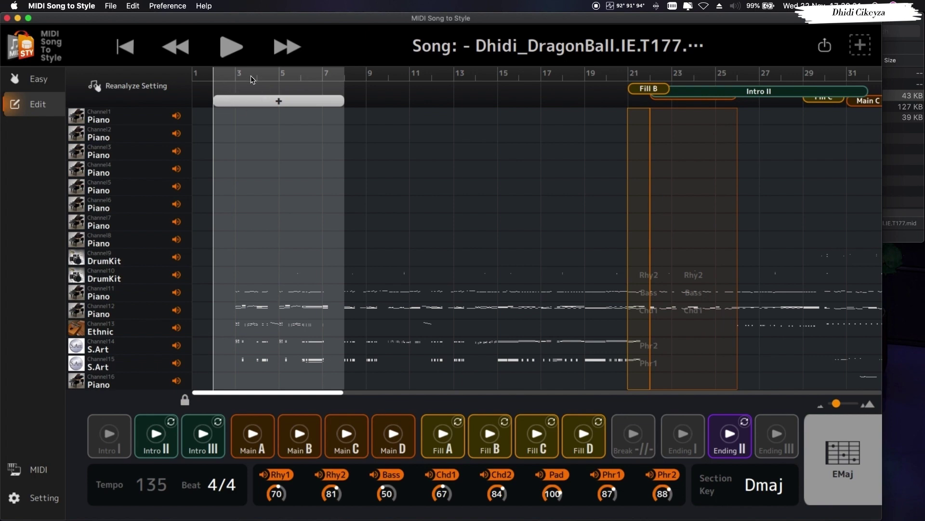
click(281, 104)
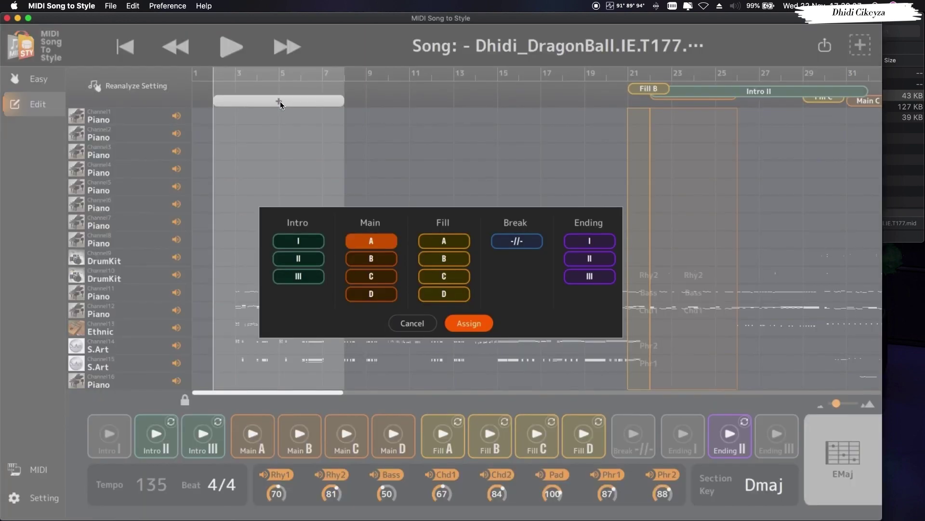
click(291, 244)
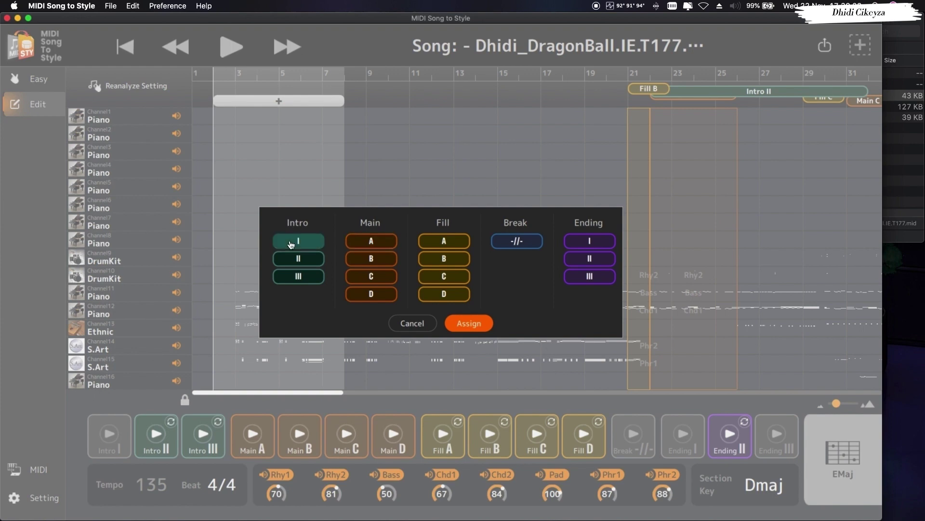
click(470, 327)
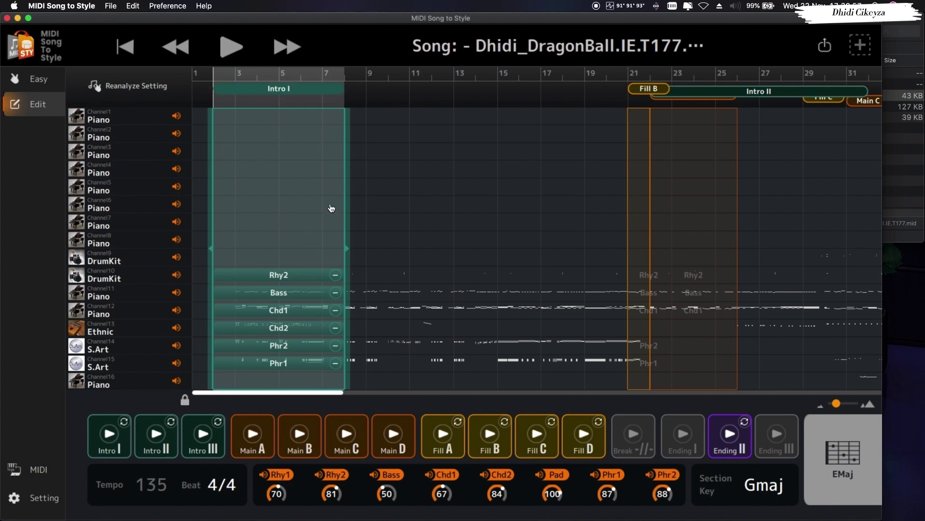
Audition the Intro I section, first in song playback and then as a style section, stopping each playback.
click(287, 89)
click(233, 50)
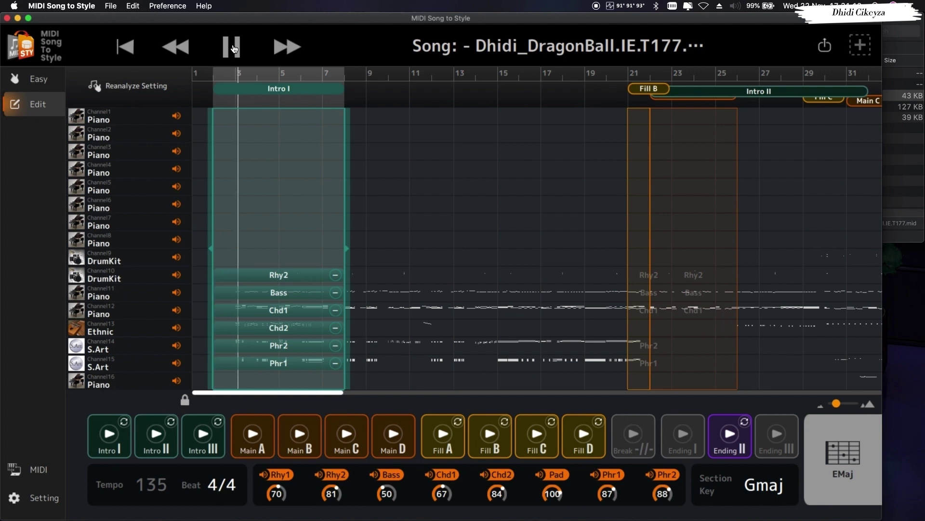
click(234, 49)
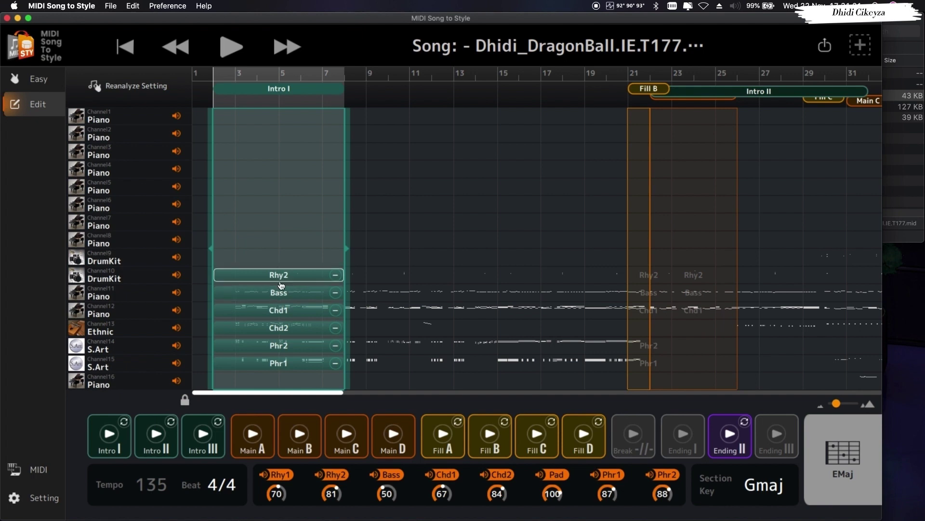
click(110, 437)
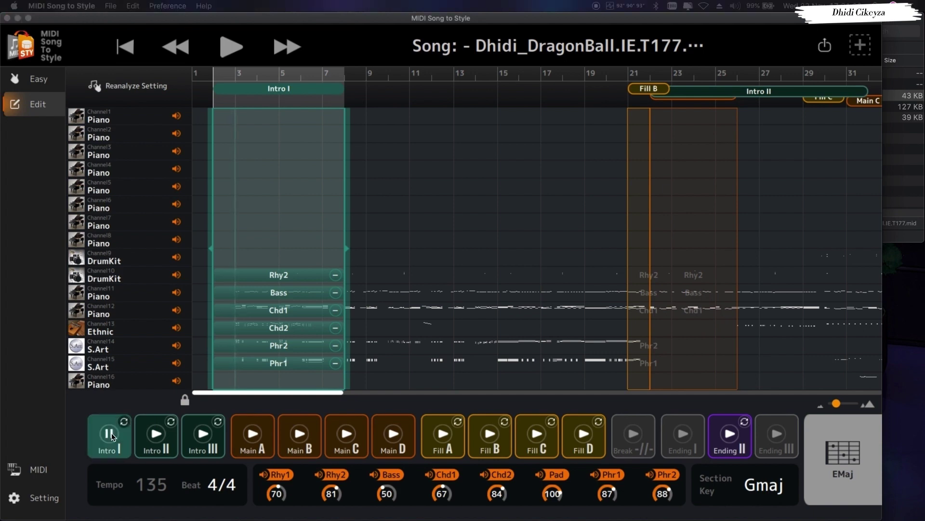
click(110, 435)
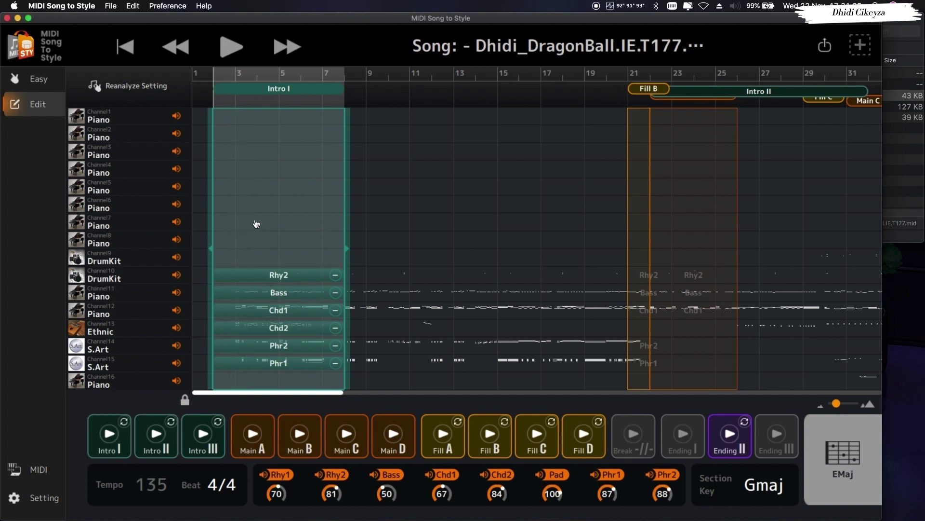
Set both the Intro I section's key and the style playback chord to E minor.
click(763, 493)
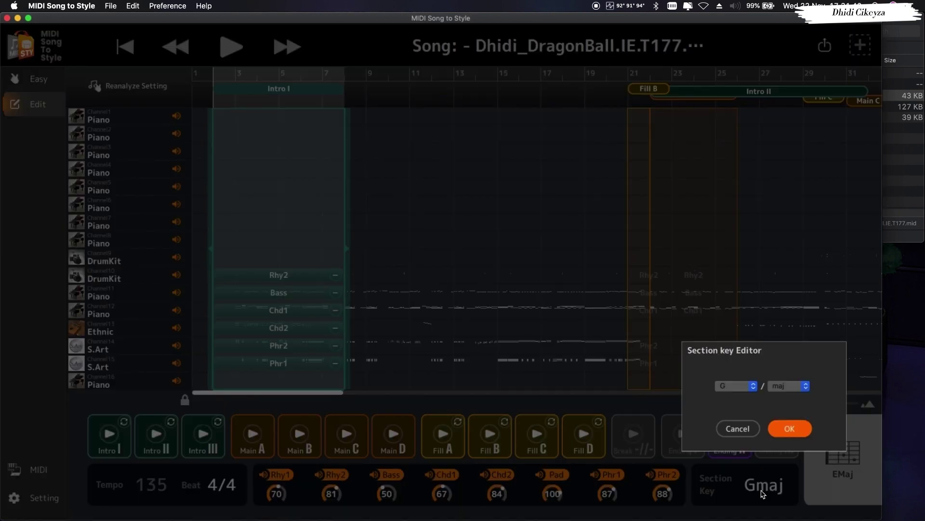
click(754, 387)
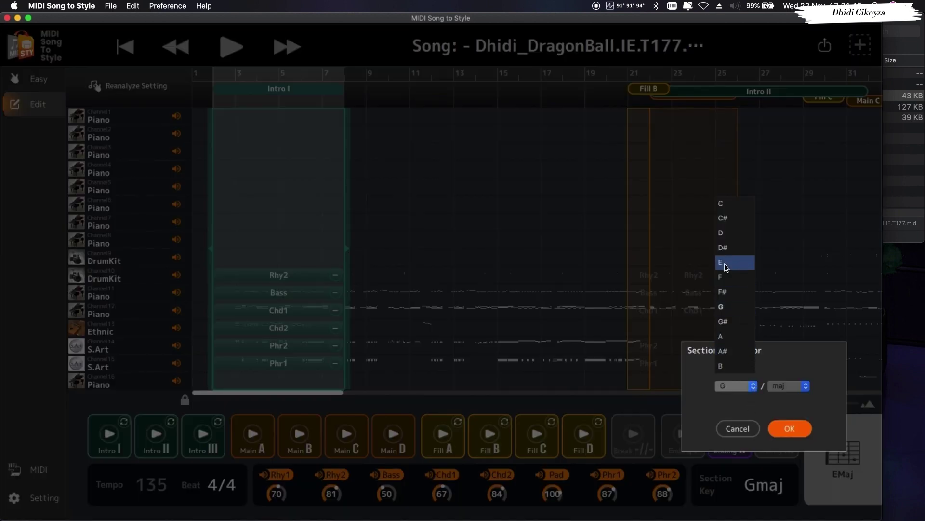
click(726, 265)
click(808, 387)
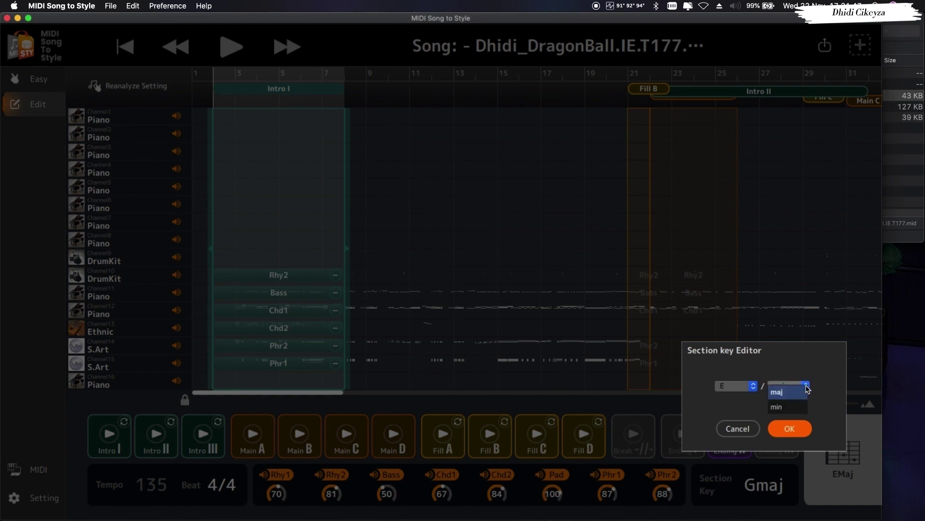
click(795, 406)
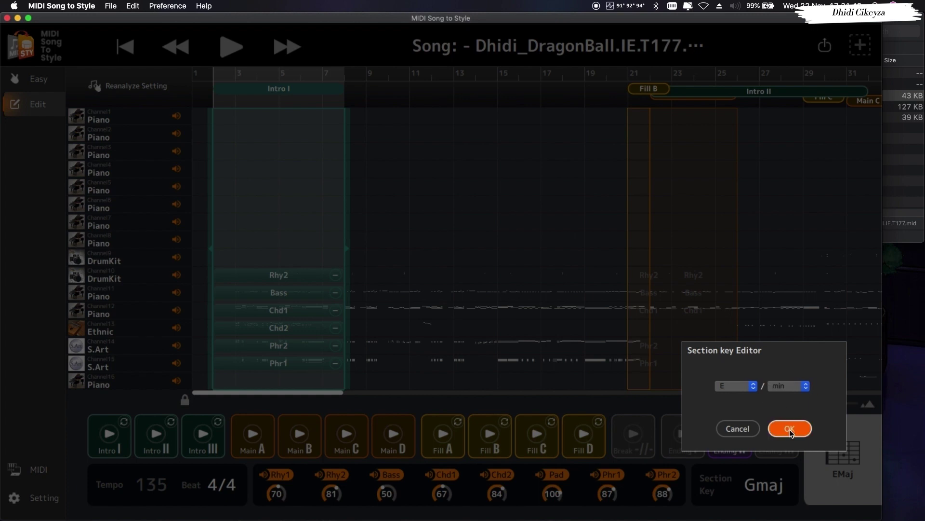
click(790, 428)
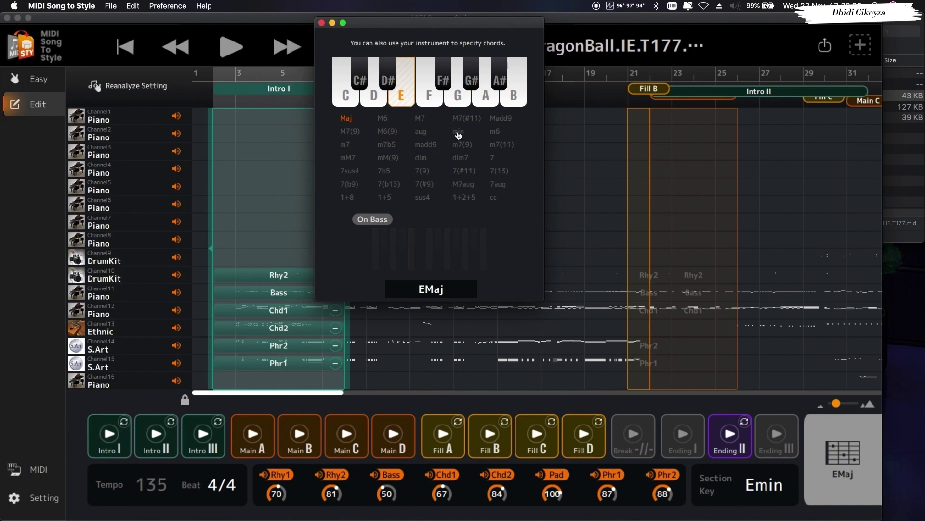
click(459, 133)
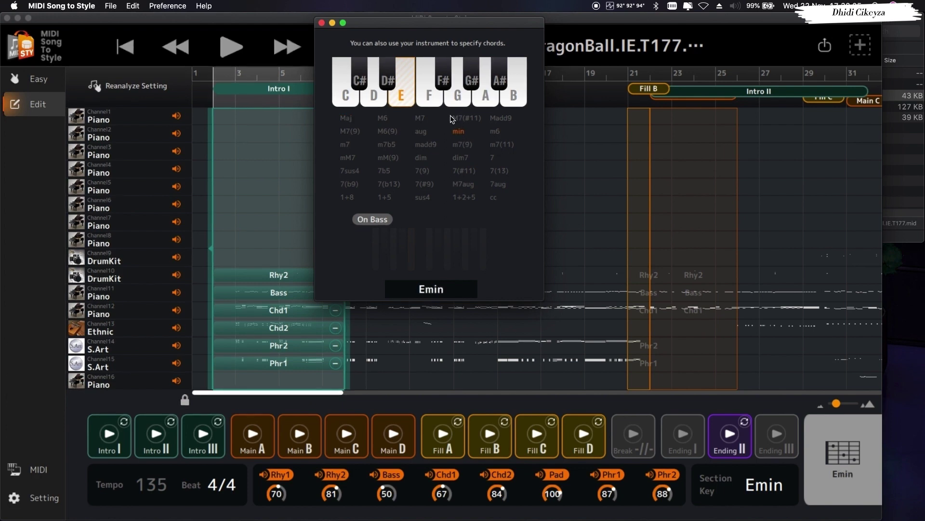
click(322, 23)
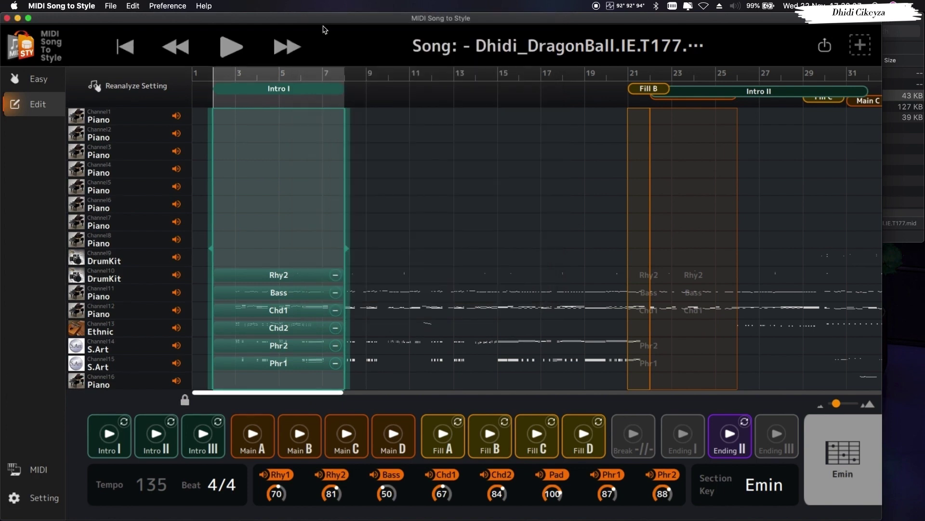
Try D major as the style playback chord.
click(862, 474)
click(376, 99)
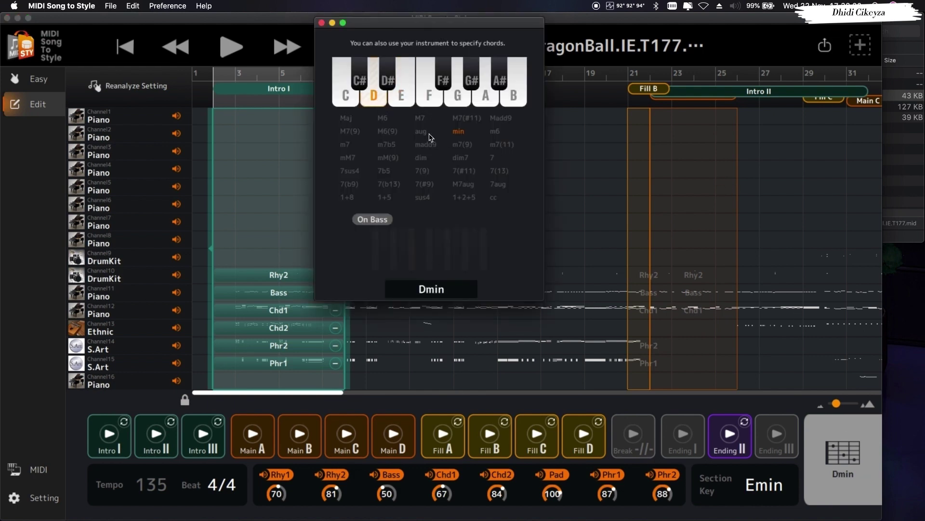
click(346, 118)
click(321, 24)
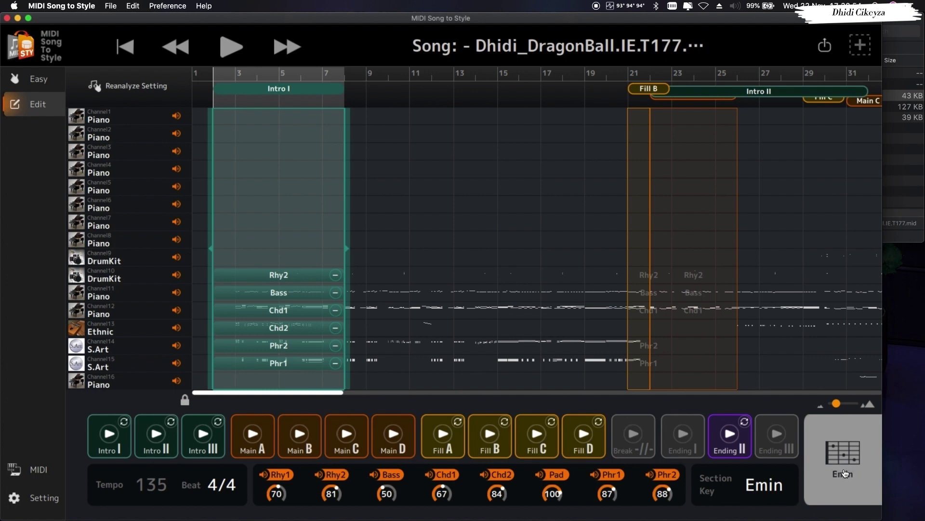
Audition the Intro I style section with the E minor chord and stop its playback.
click(110, 436)
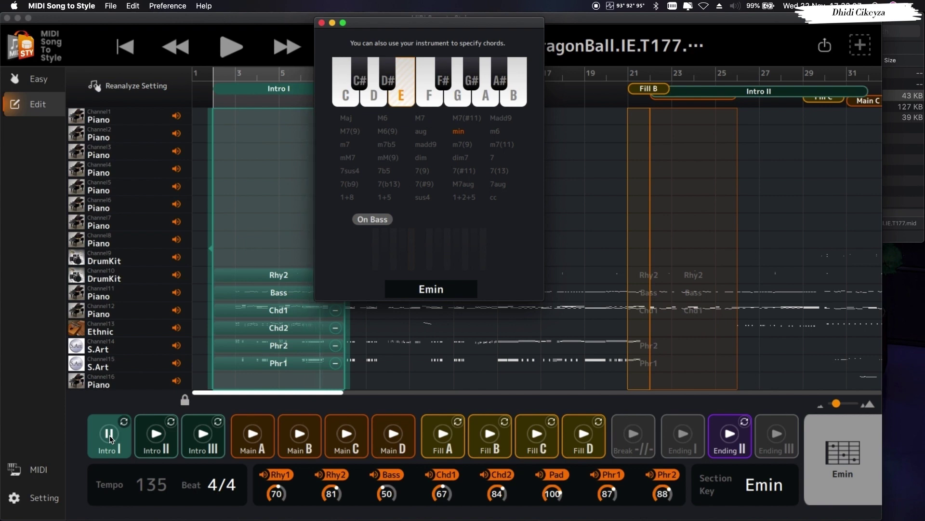
click(109, 435)
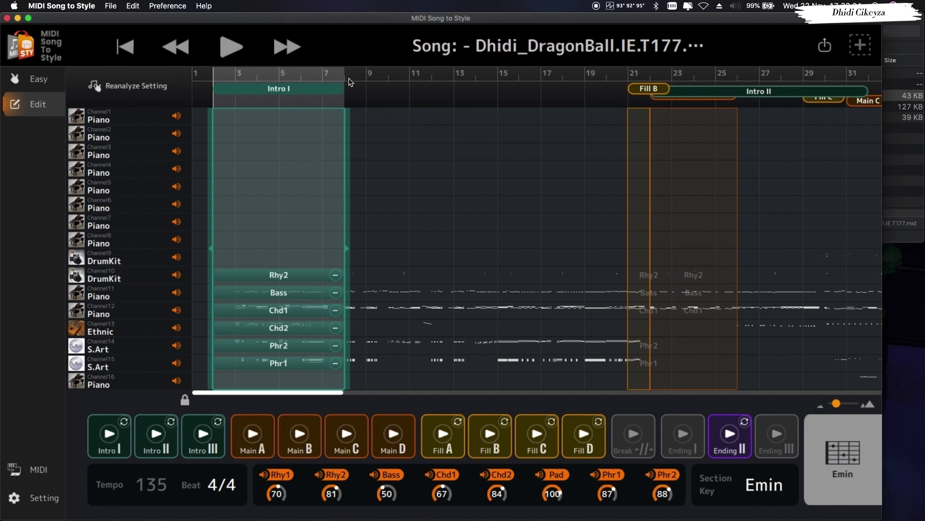
Select bars 8 to 11 on the song timeline and assign them to the Main A section.
mouse_move(356, 81)
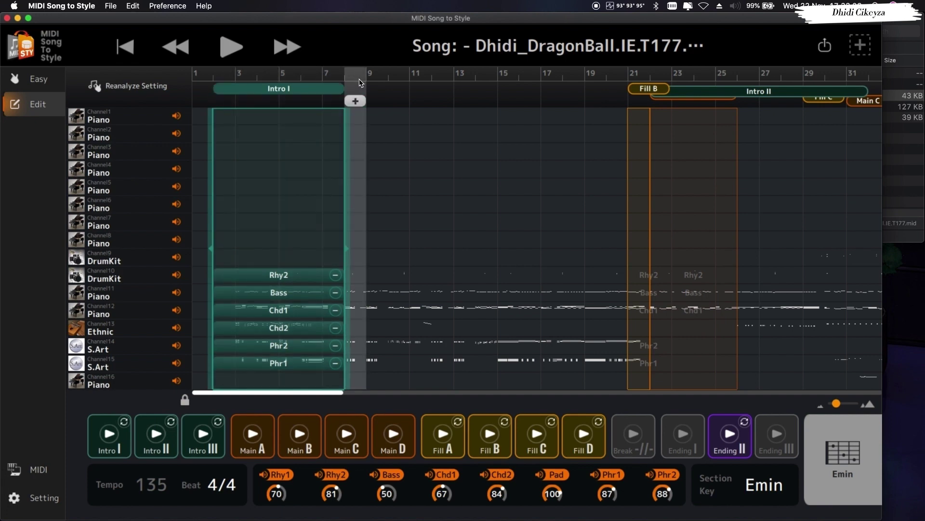
drag(359, 82, 422, 83)
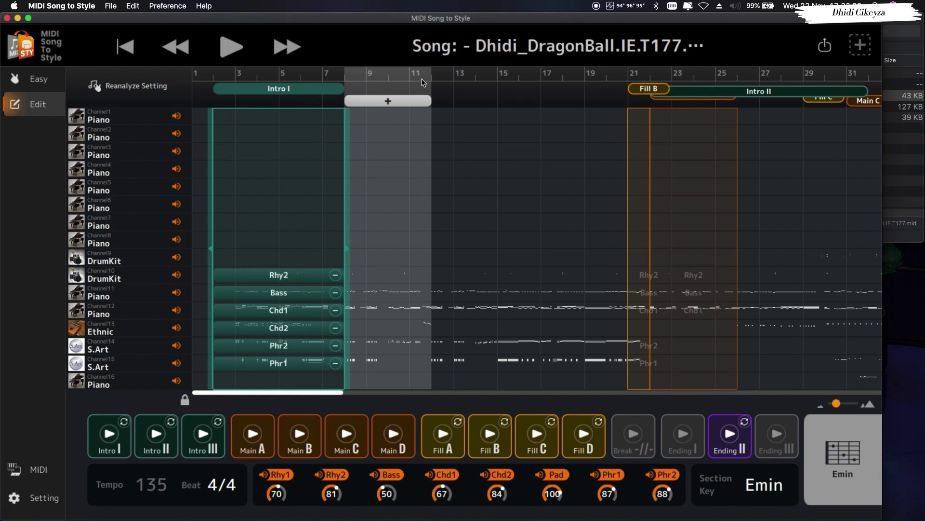
click(388, 102)
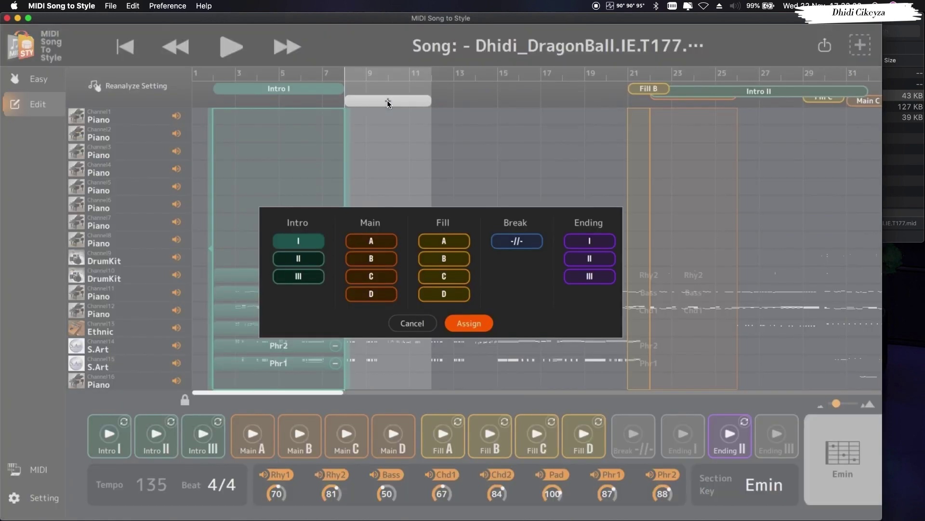
click(365, 242)
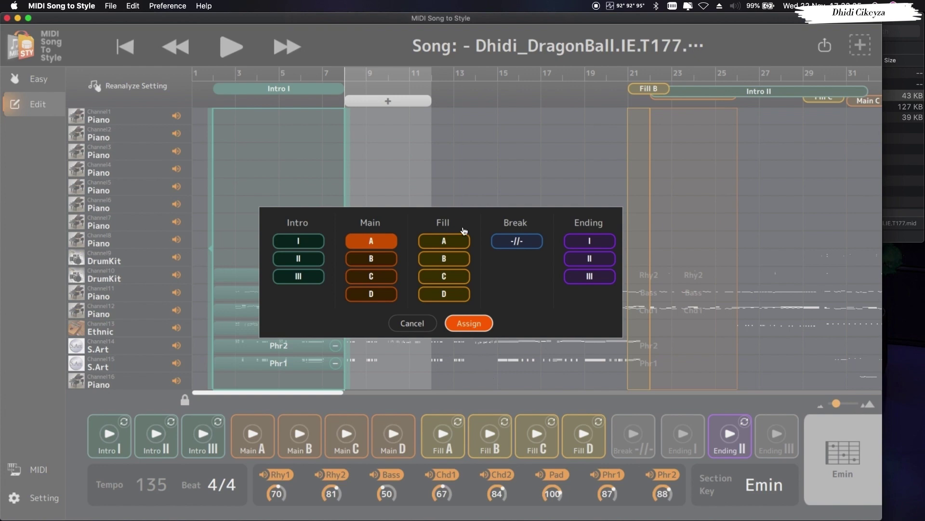
key(Return)
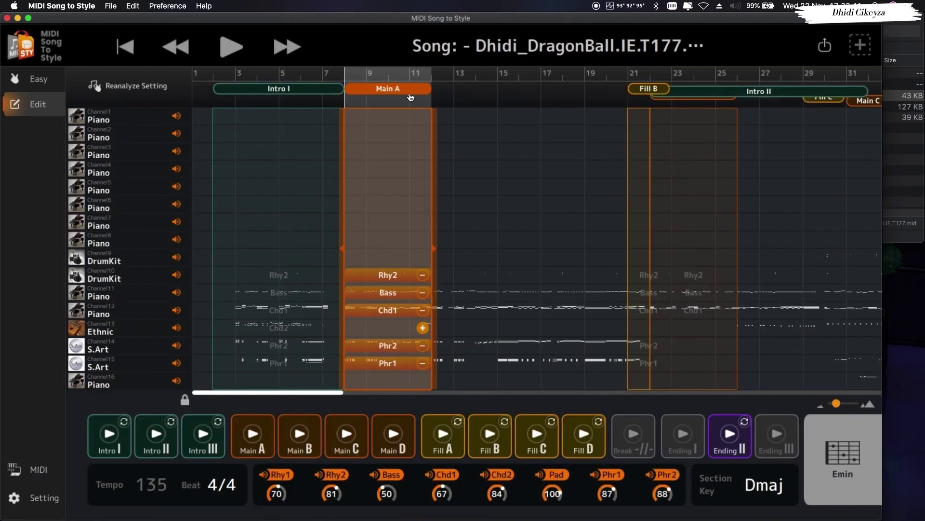
Set the Main A section's key to E minor, and audition the section as a style.
click(766, 492)
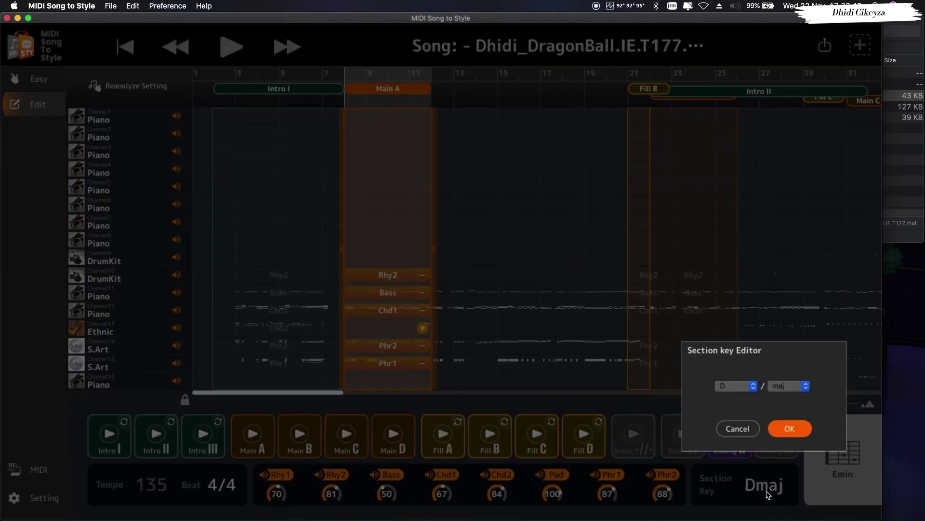
click(804, 390)
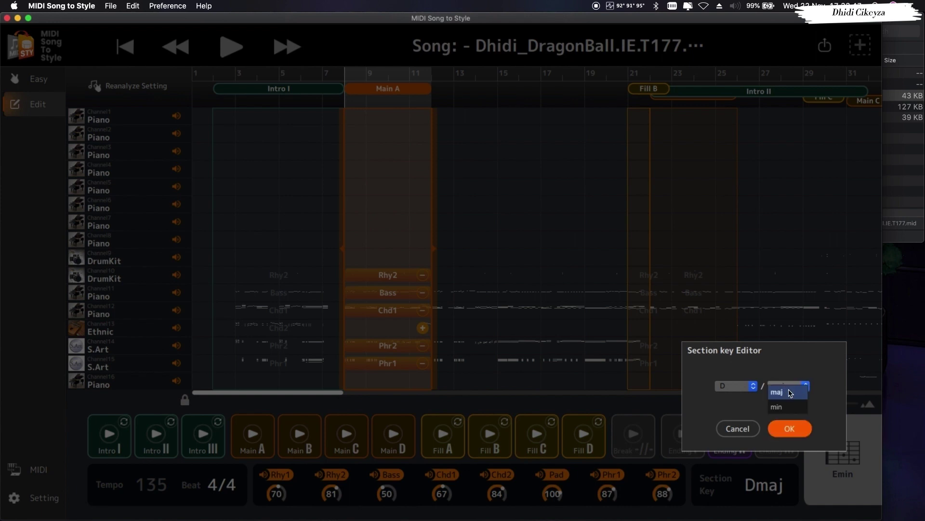
click(787, 405)
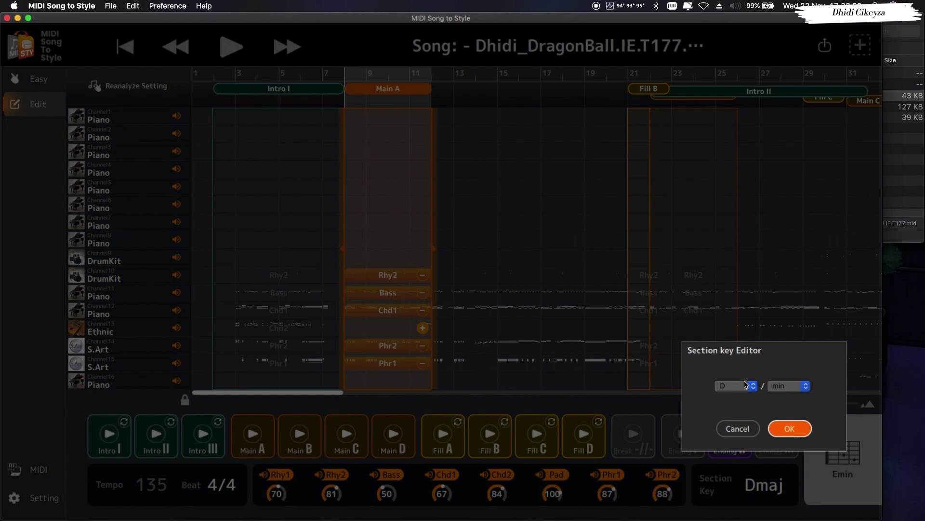
key(Return)
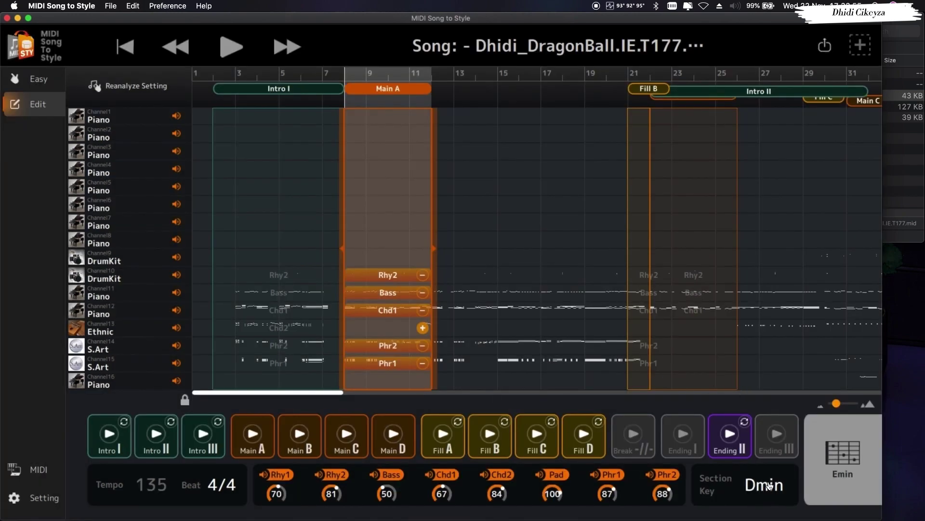
click(769, 486)
click(745, 388)
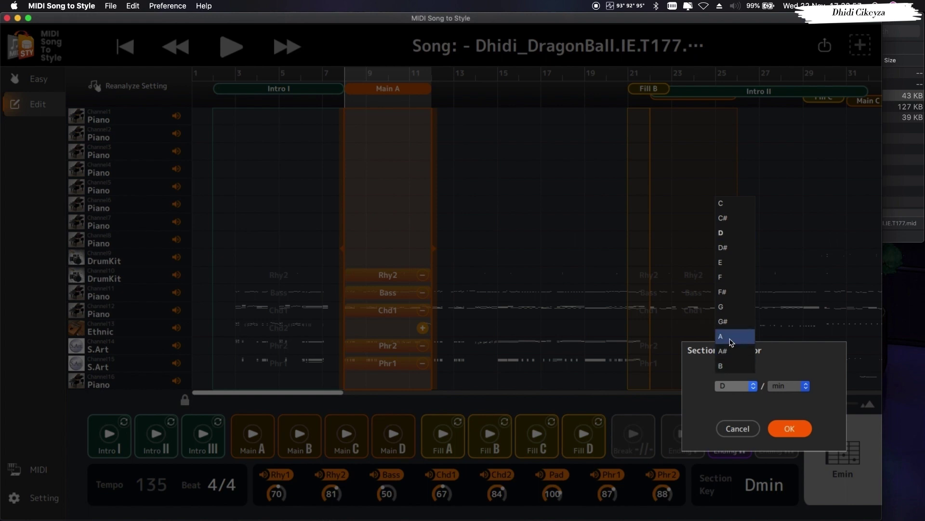
click(736, 267)
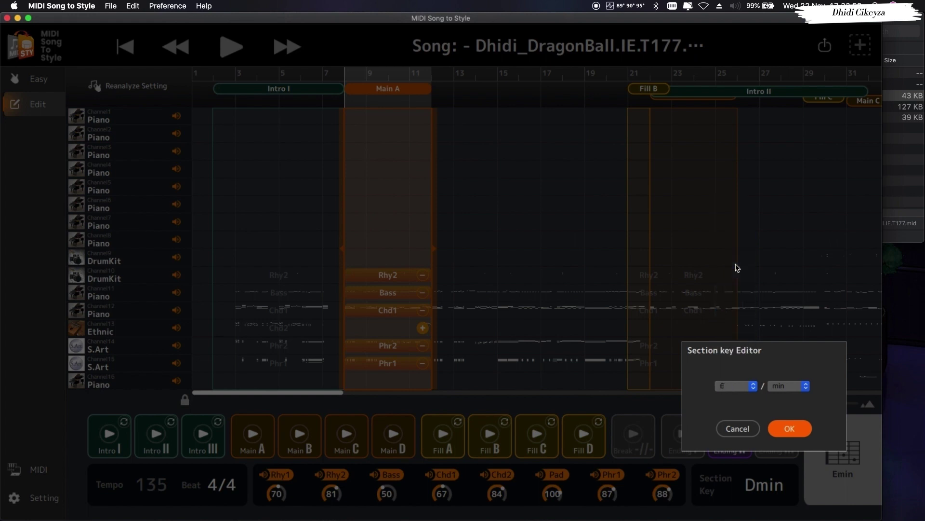
click(797, 434)
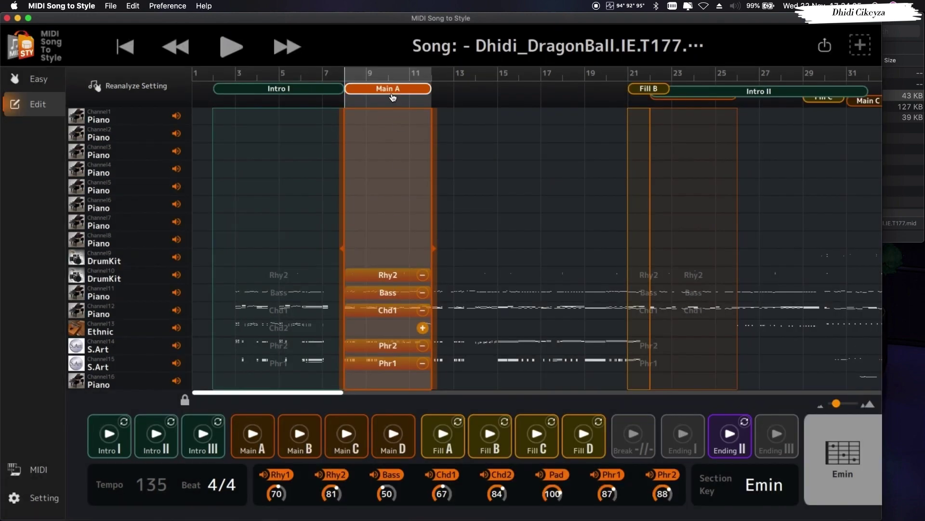
click(253, 436)
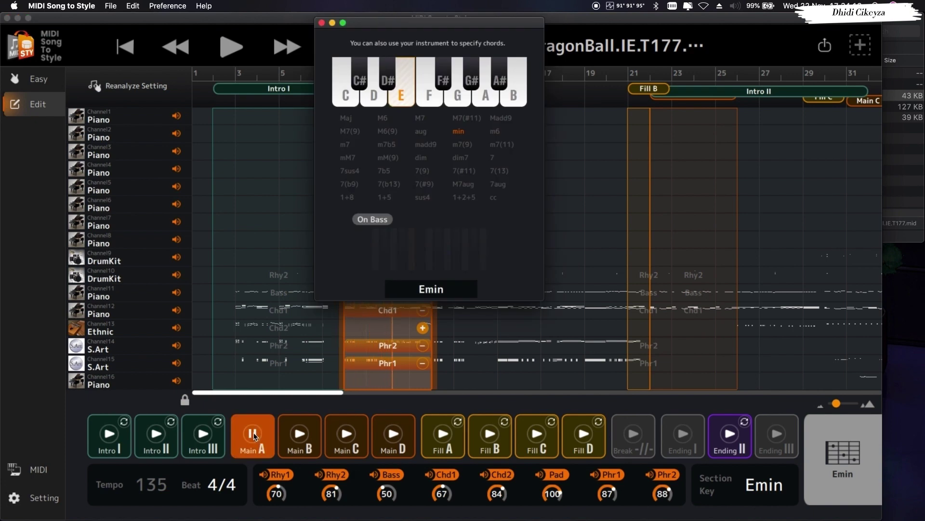
click(254, 435)
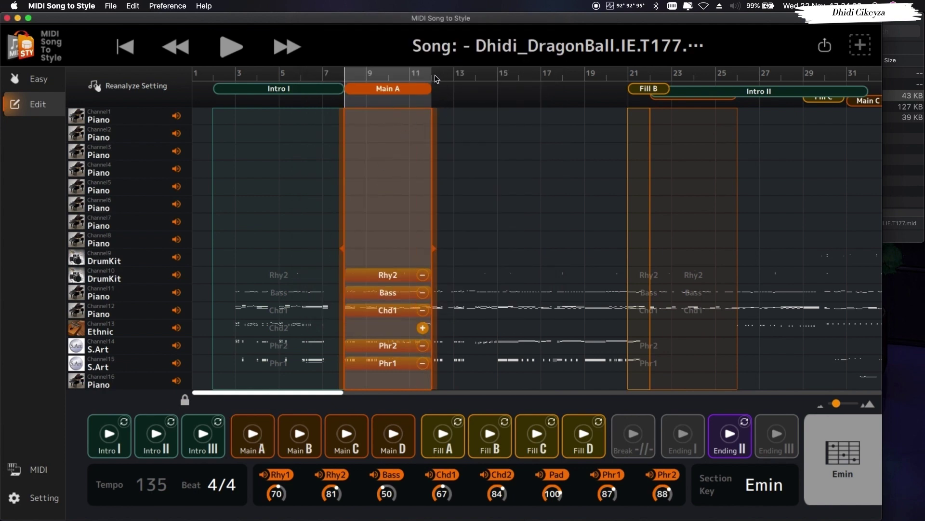
Select bars 12 to 16 on the song timeline and compare the Easy view with the Edit view.
drag(439, 79, 543, 79)
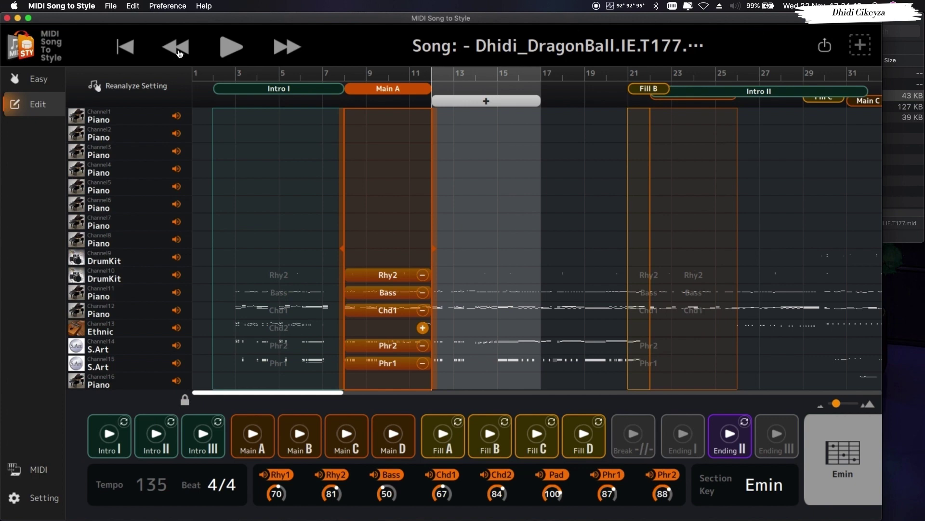
click(40, 81)
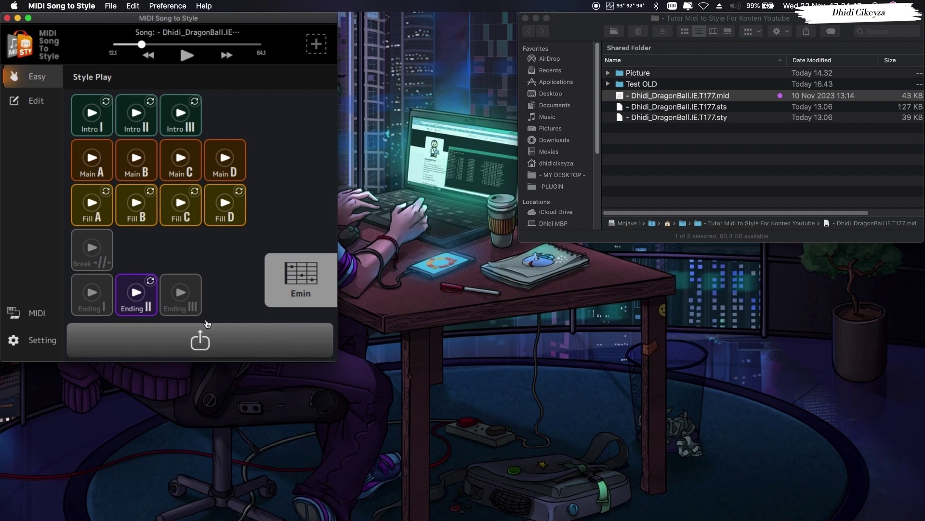
click(35, 111)
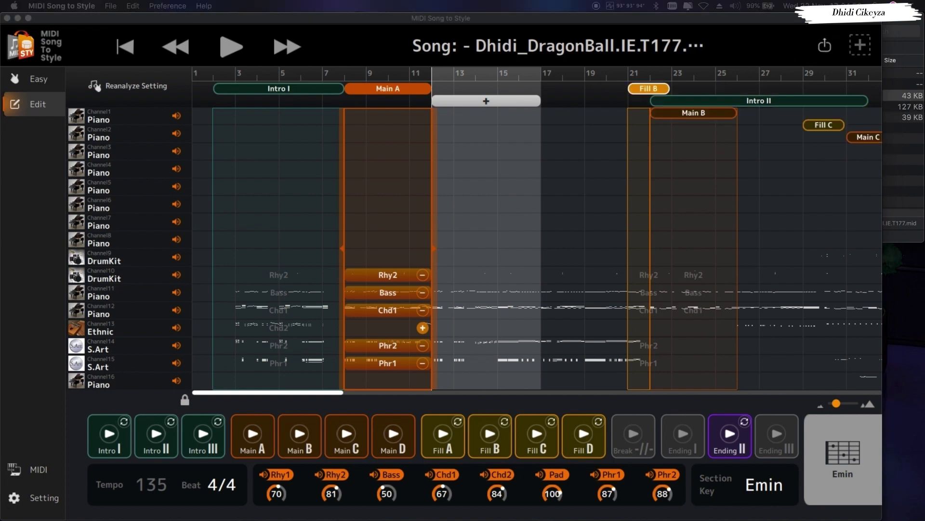
Preview the 7.png picture in Notes to examine the options for saving the style file.
key(space)
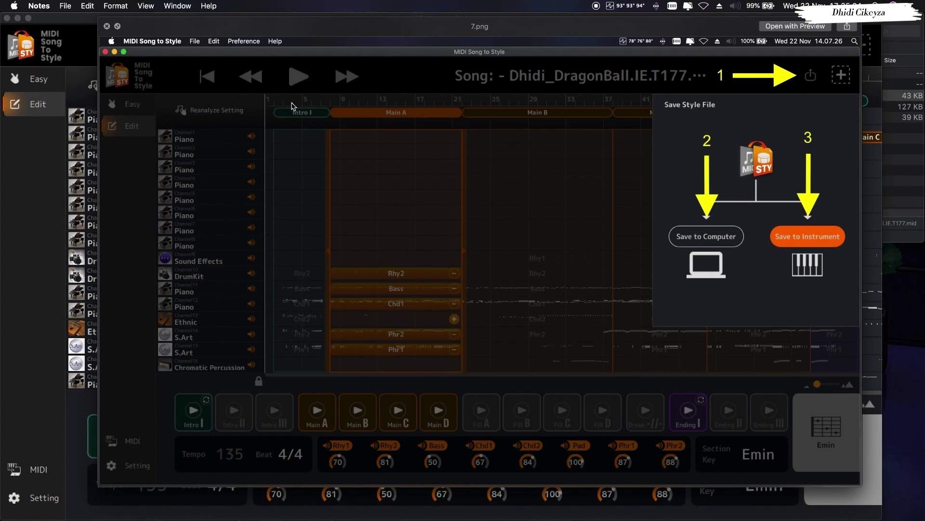
drag(322, 27, 221, 9)
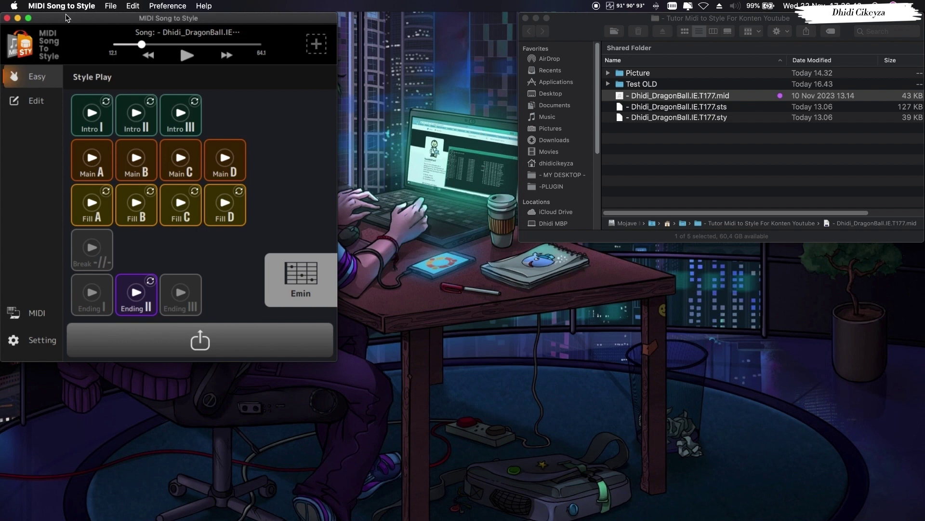
Start saving the project under the name of the existing DragonBall.IE.T177.sts file, and cancel the save.
click(112, 7)
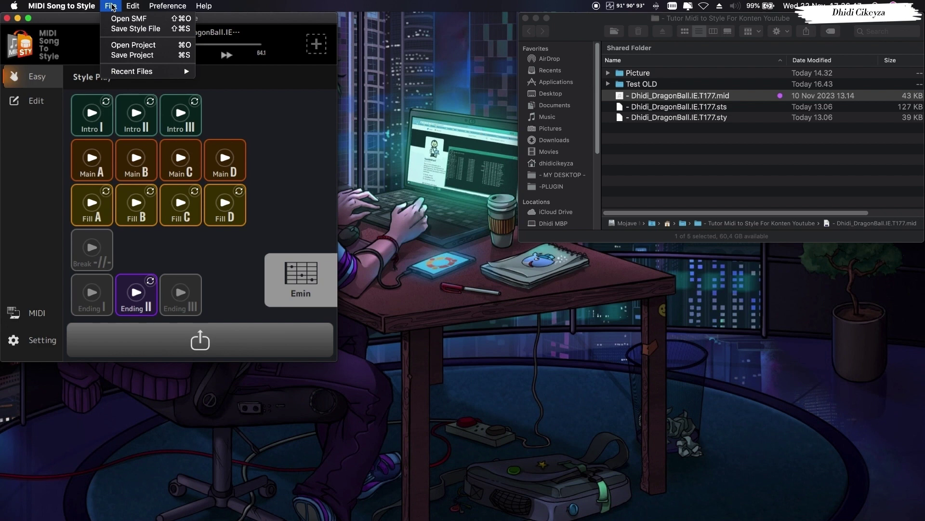
click(127, 56)
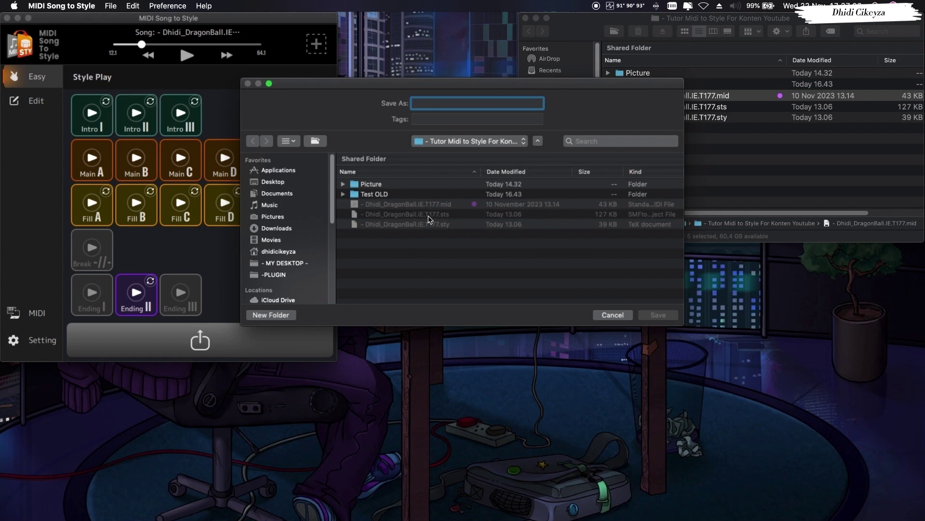
click(415, 218)
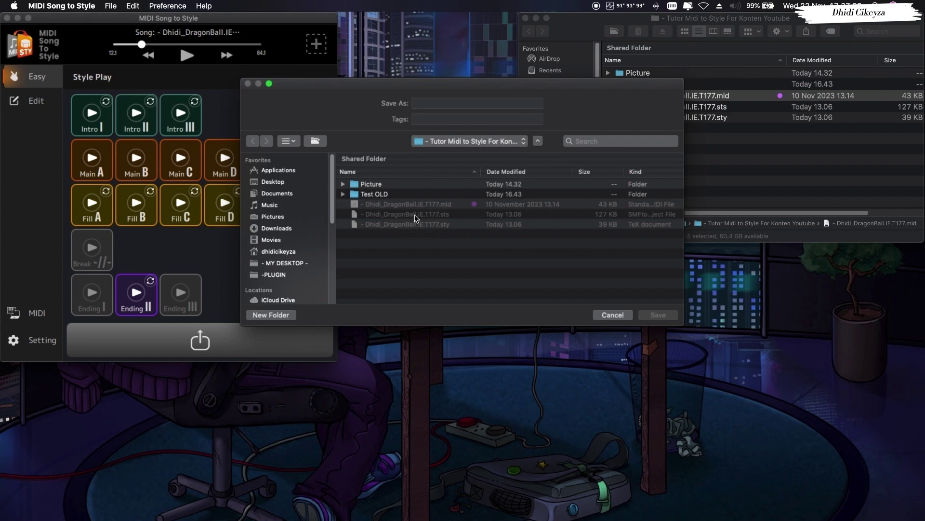
click(414, 216)
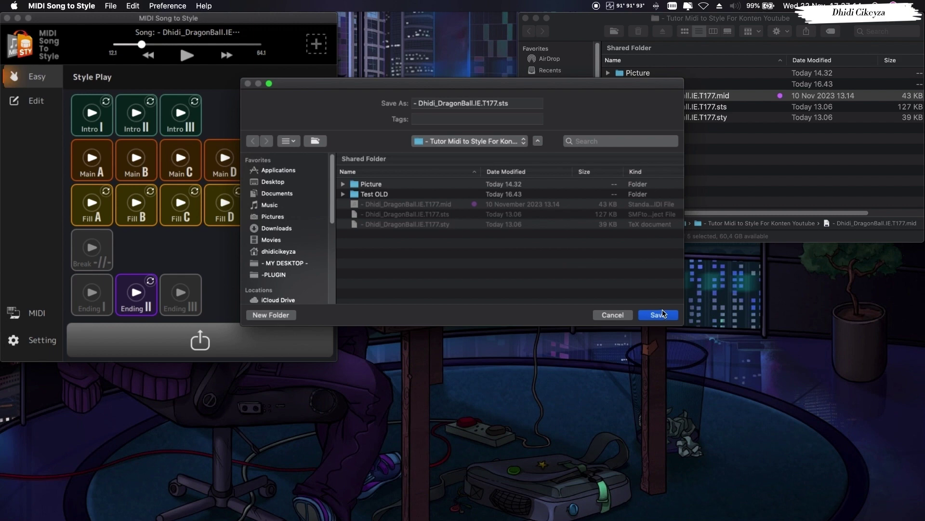
click(620, 315)
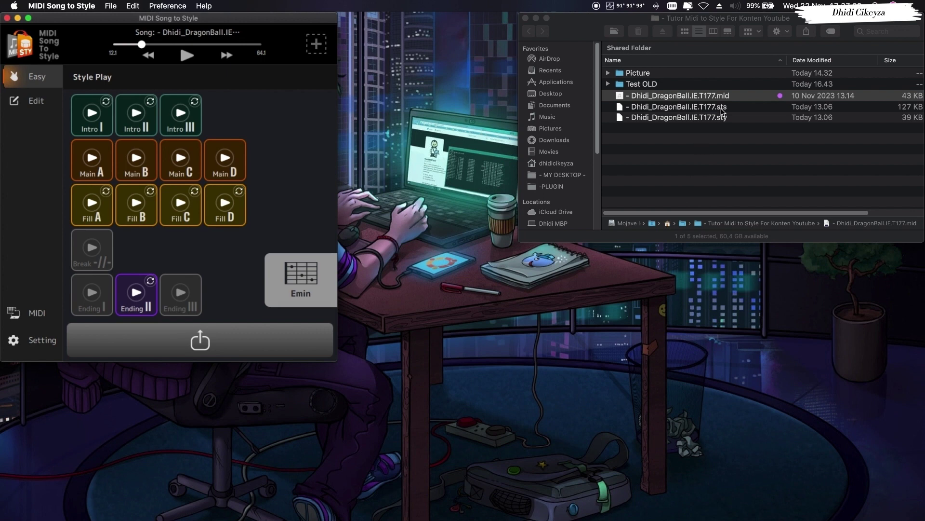
Select the DragonBall.IE.T177.sts project file in the Finder folder and return to MIDI Song to Style.
click(723, 112)
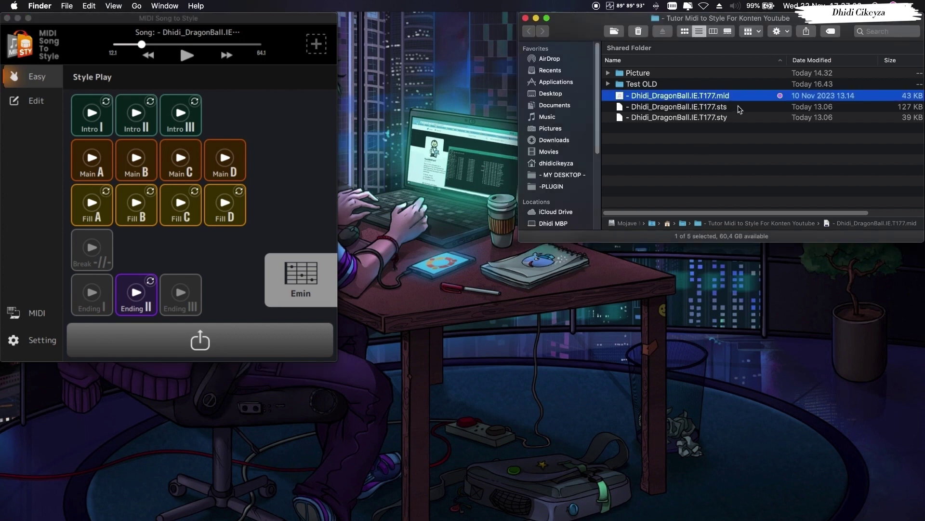
click(729, 111)
click(21, 226)
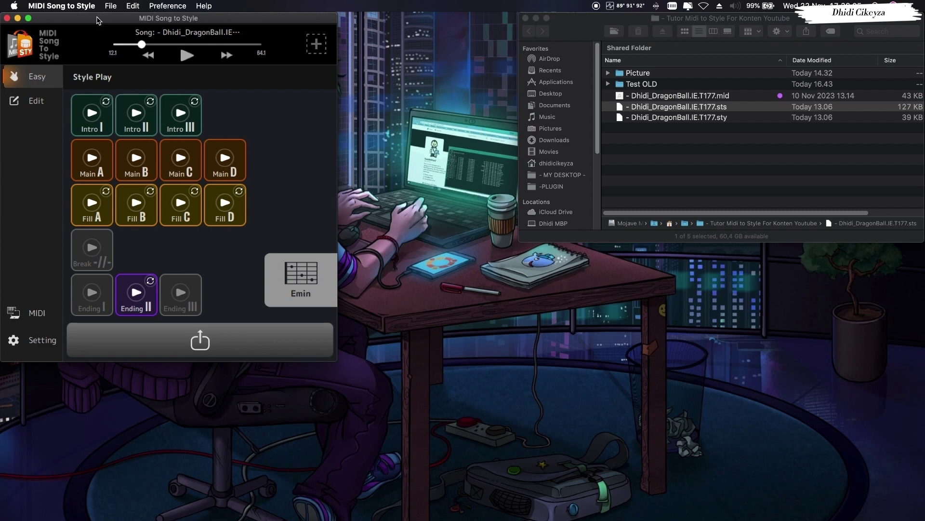
Examine the macOS version in the About This Mac overview and close it.
click(13, 6)
click(669, 120)
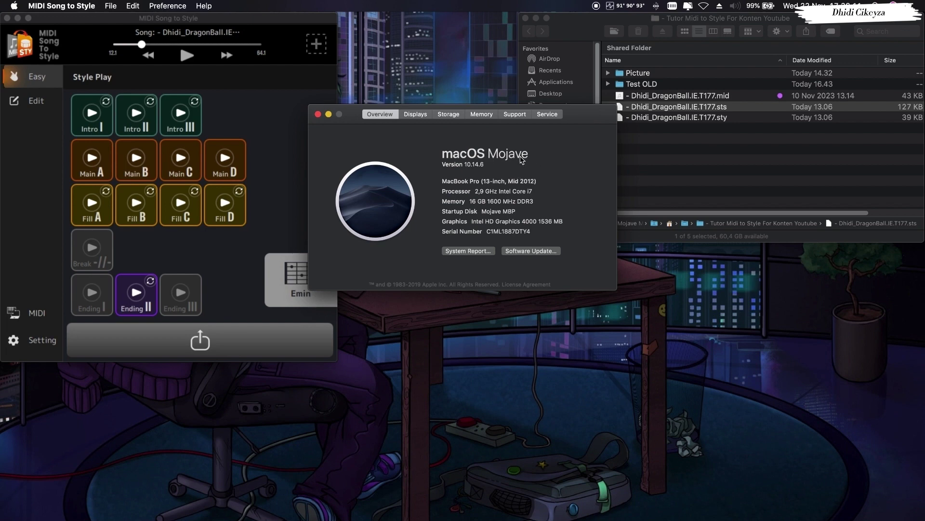
click(318, 114)
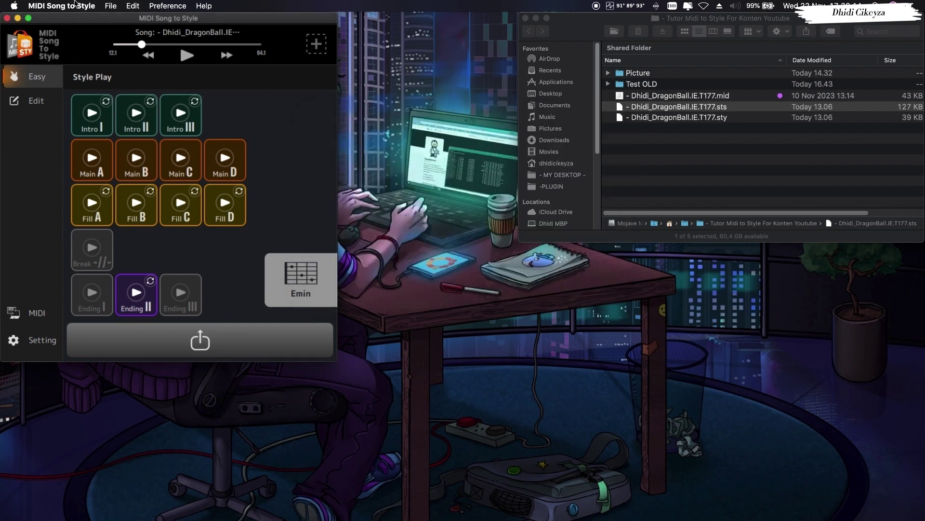
double_click(88, 21)
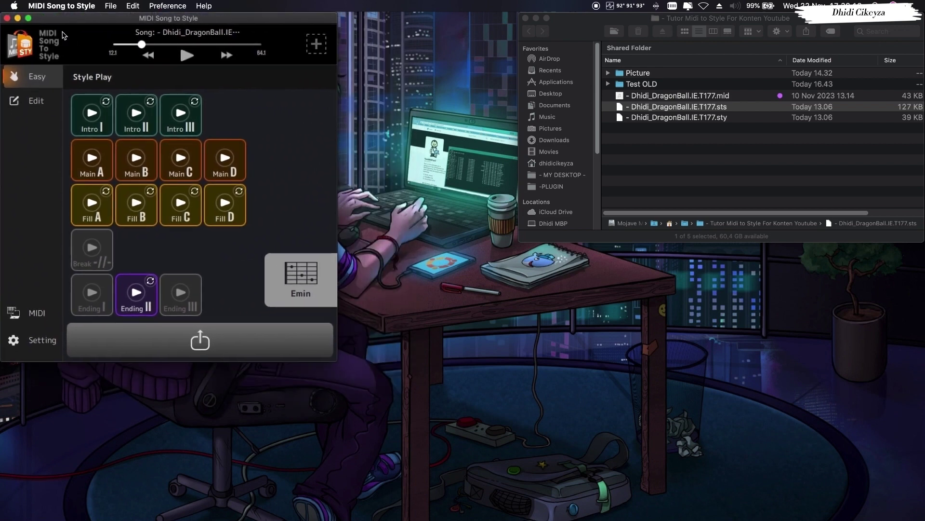